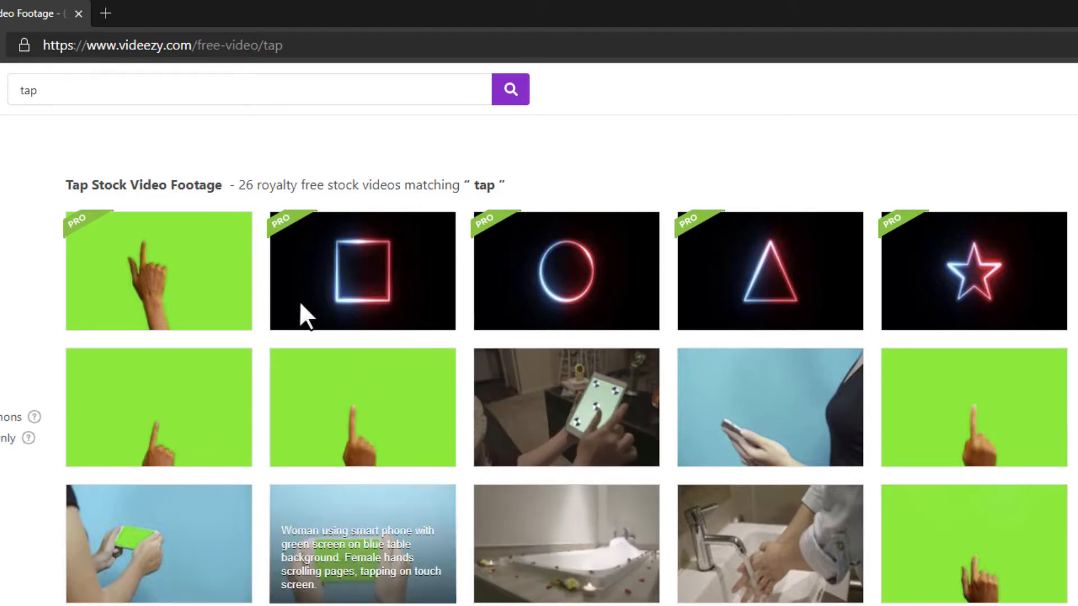
Step: Switch to the Camtasia project and place Single_Tap_2.mp4 on Track 4 at the start of the timeline
key(alt+Tab)
key(alt+Tab)
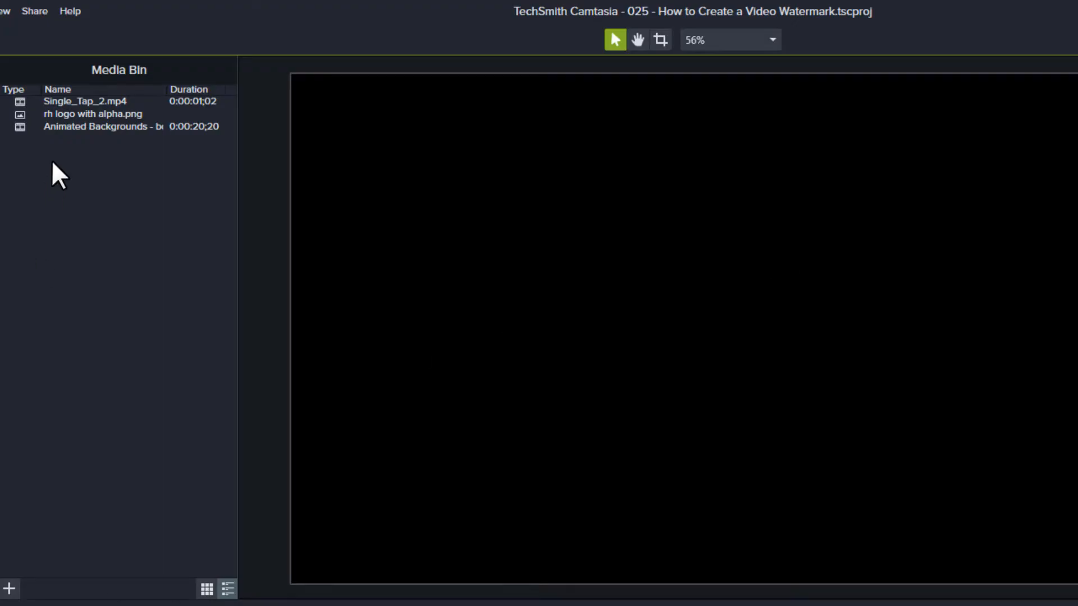
drag(84, 101, 32, 514)
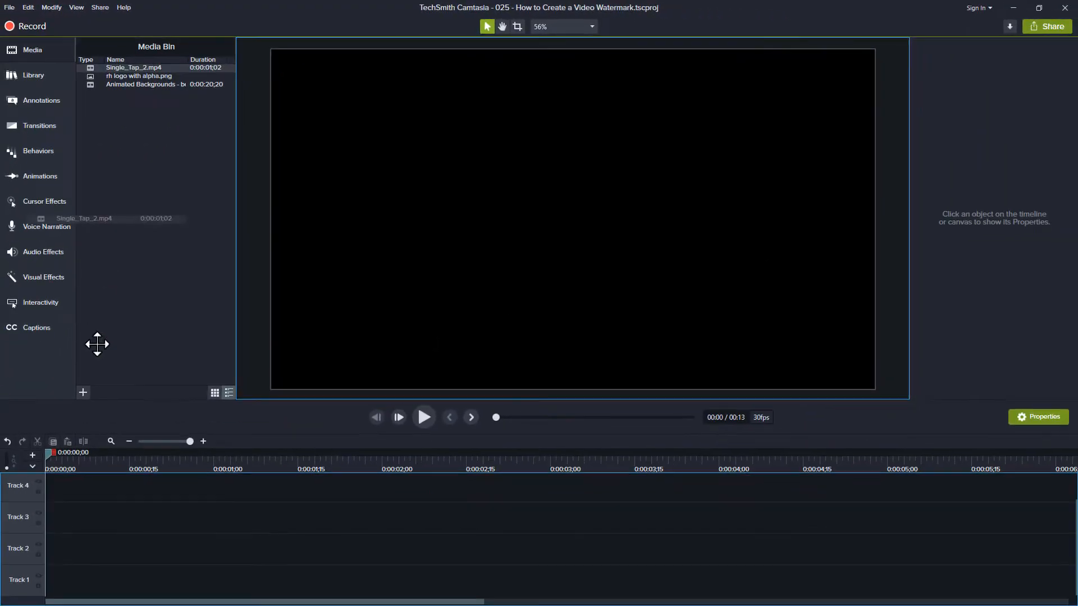
drag(98, 344, 43, 513)
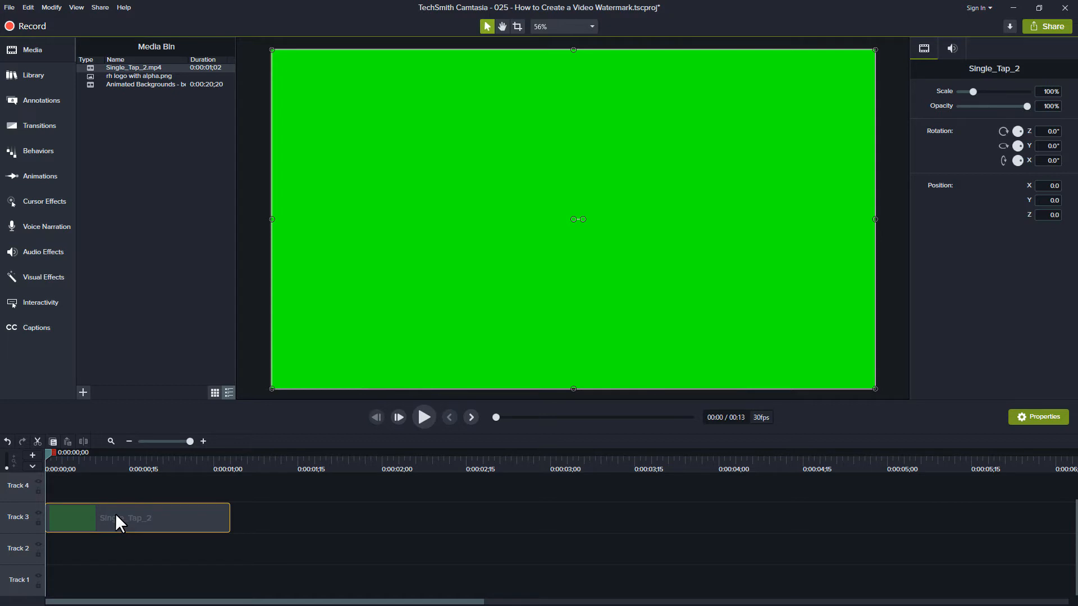
drag(115, 514, 114, 499)
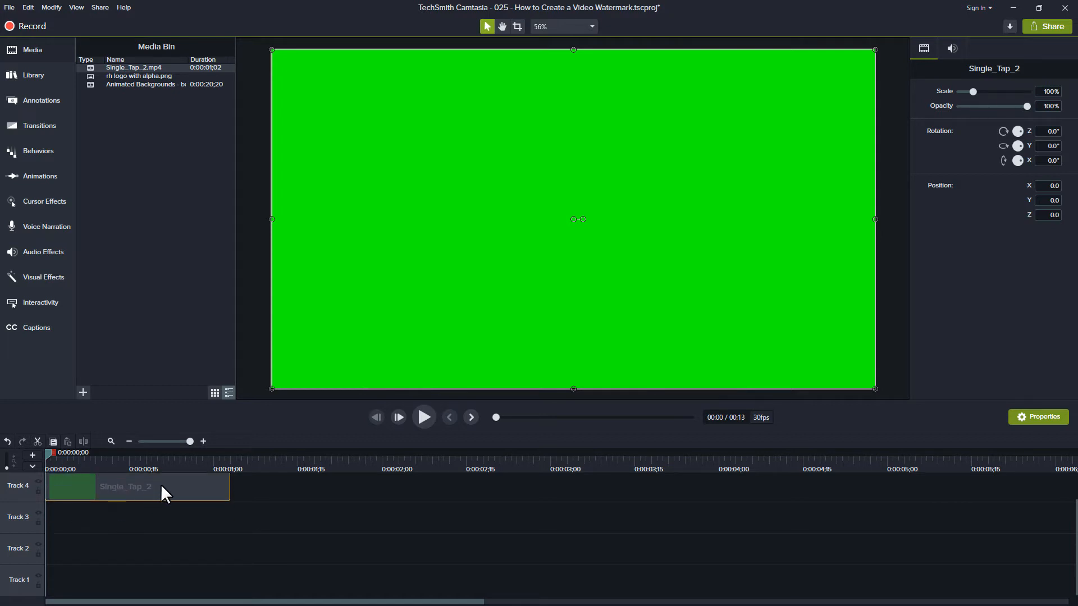
Step: Scale the Single_Tap_2 clip down to about 35.7% and position the hand in the canvas's lower-left corner, its wrist cut off by the edge
drag(47, 451, 183, 473)
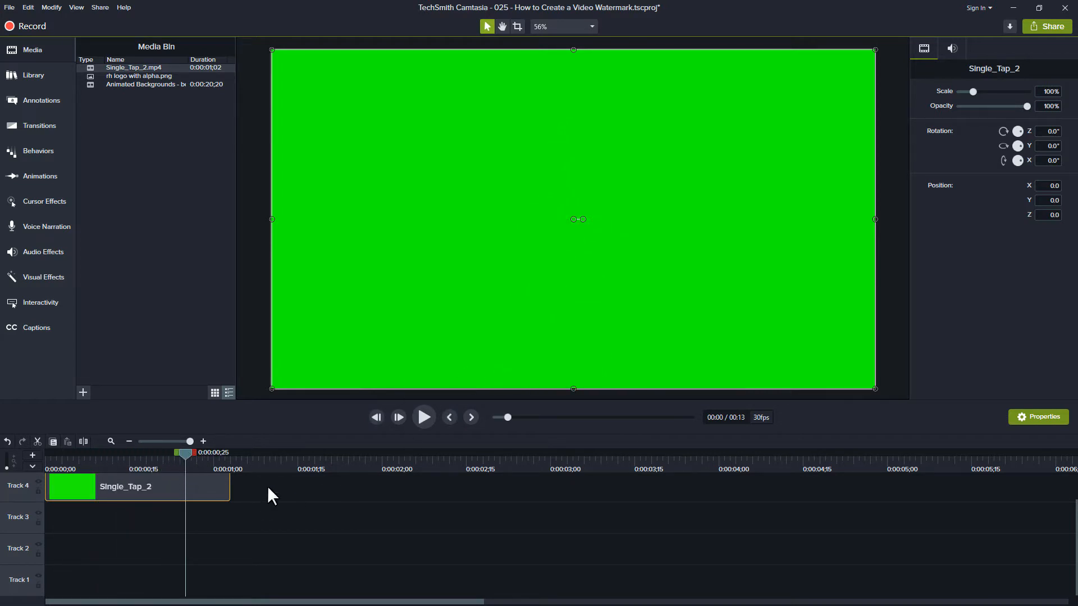
drag(873, 50, 484, 294)
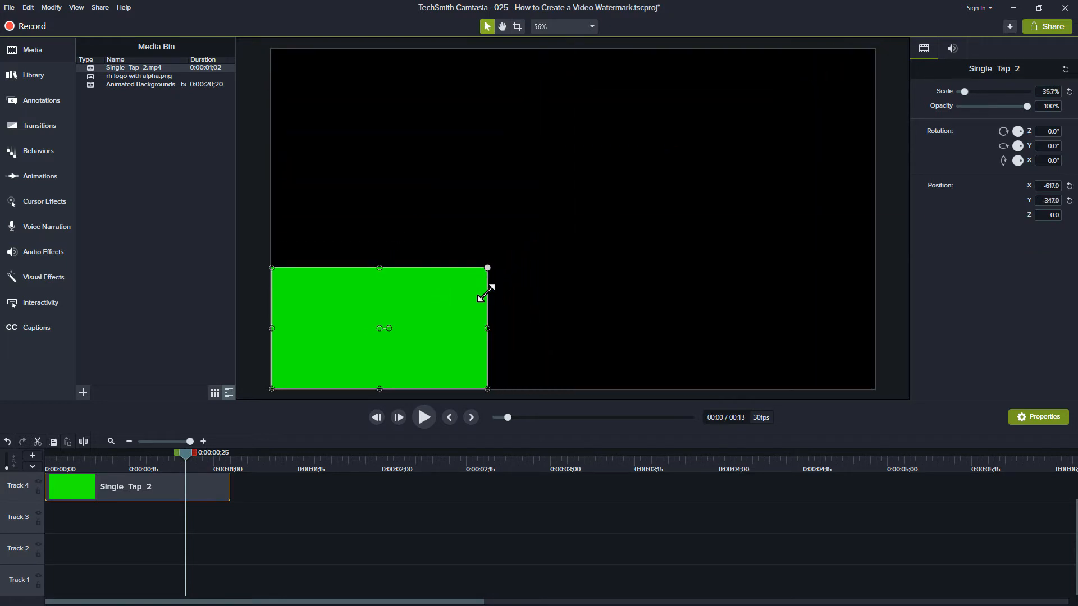
click(124, 459)
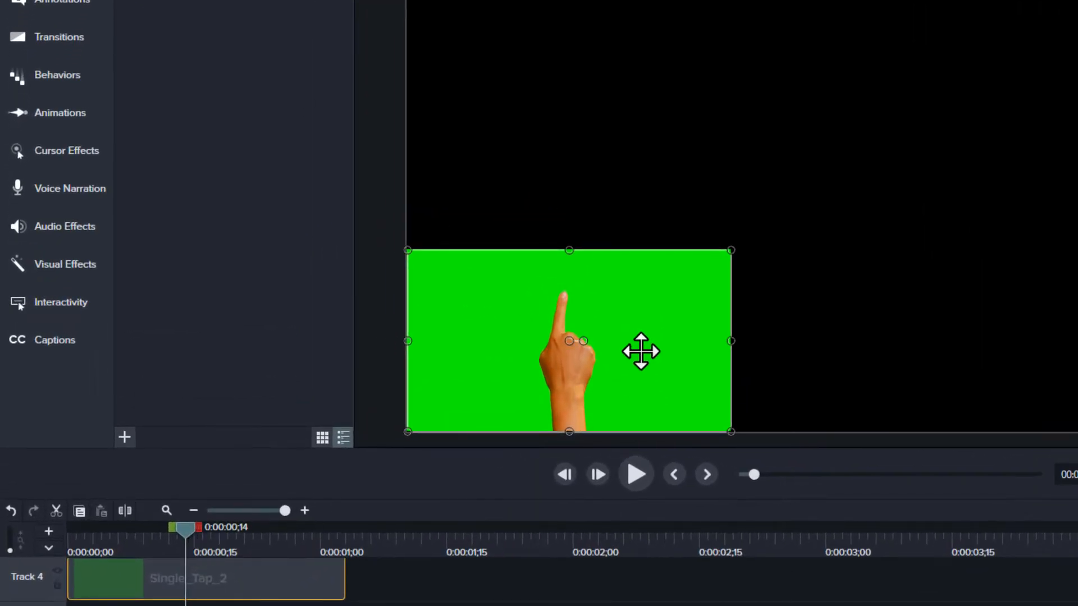
drag(632, 356, 557, 401)
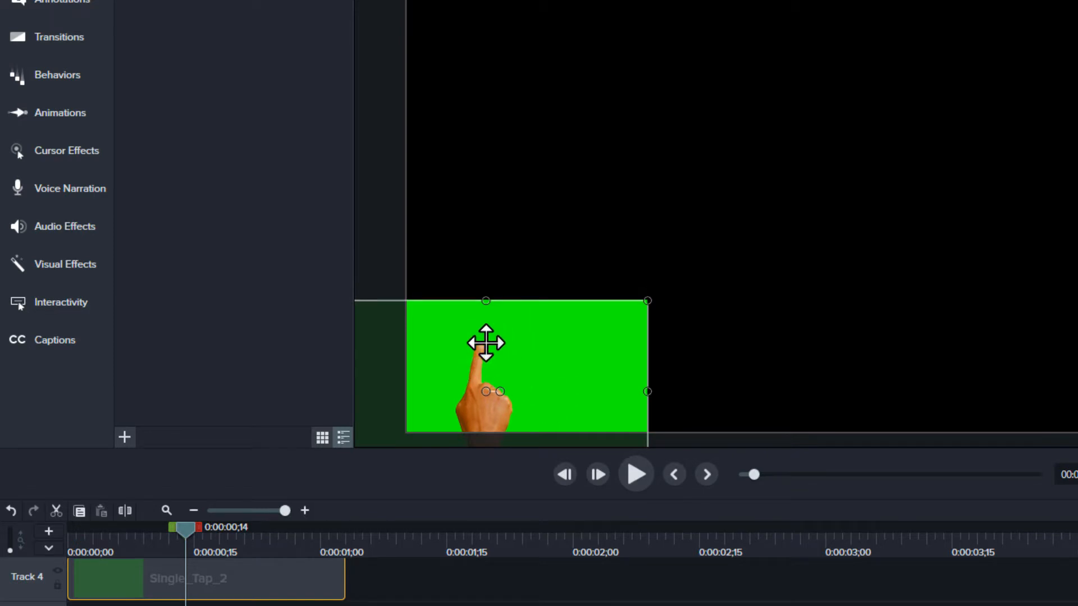
drag(503, 354, 510, 354)
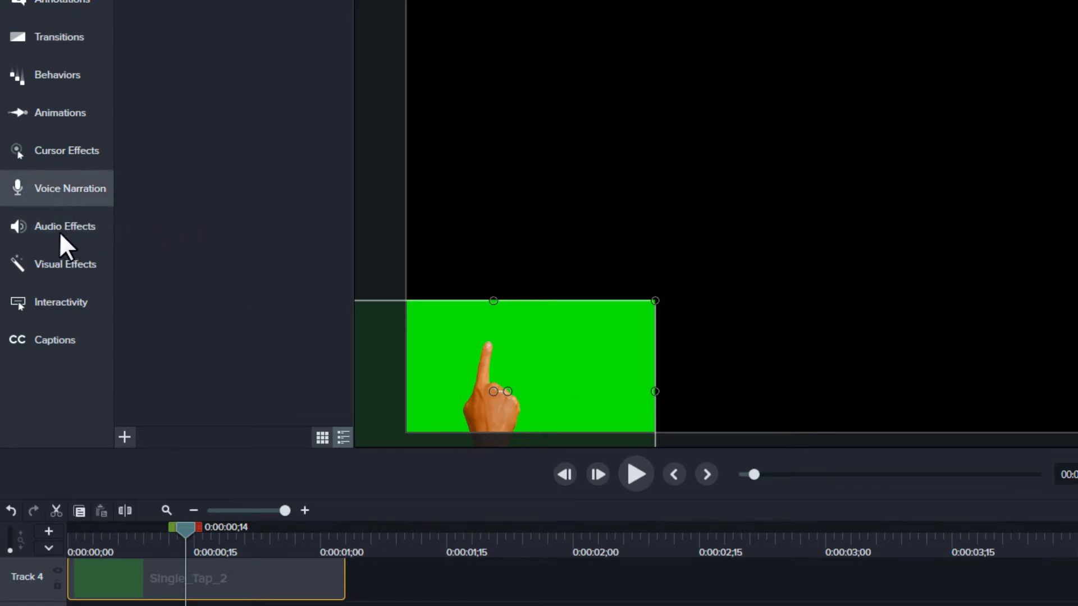
Step: Apply the Remove a Color effect to the hand clip and raise its tolerance to about 46% for the green
click(60, 262)
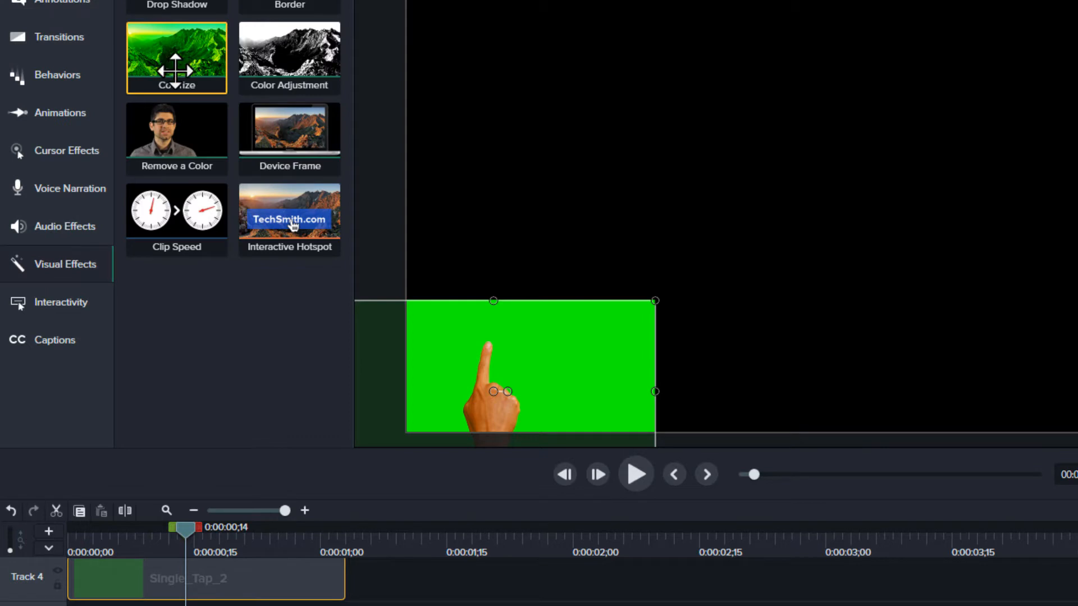
drag(187, 140, 476, 348)
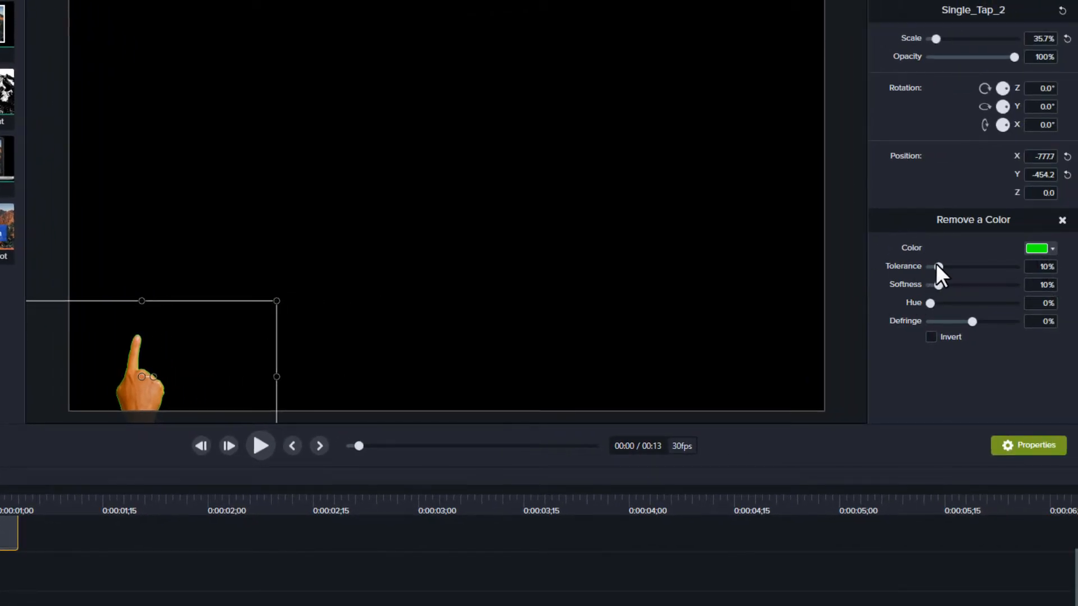
drag(936, 265, 966, 267)
Step: Inspect the hand's green fringe up close and refine the color removal to 79% tolerance and 20% softness
scroll(142, 377, up, 3)
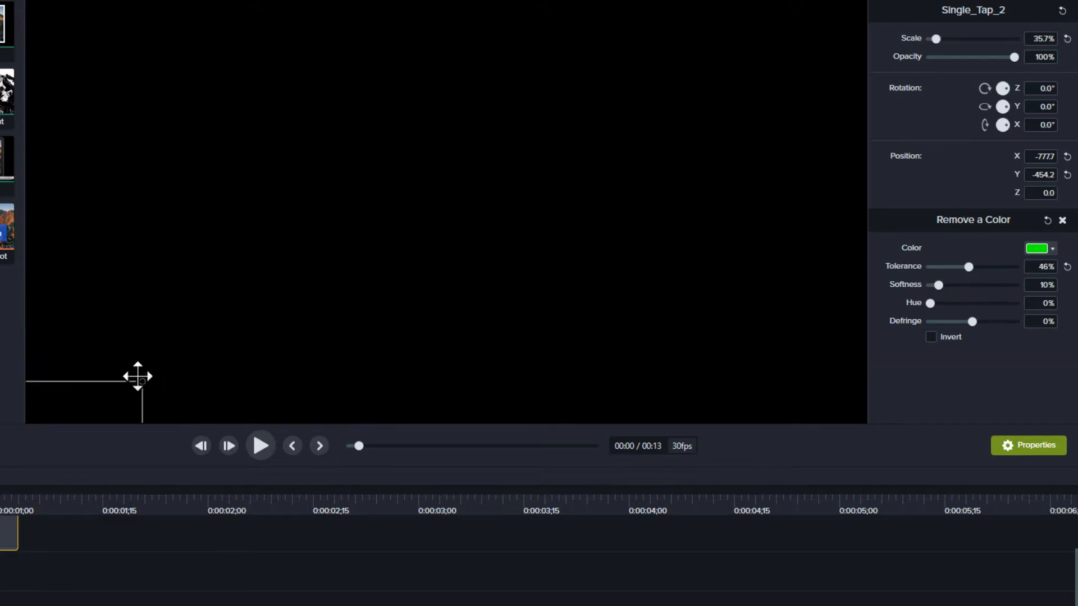
drag(201, 339, 426, 206)
drag(175, 339, 479, 139)
scroll(284, 313, down, 3)
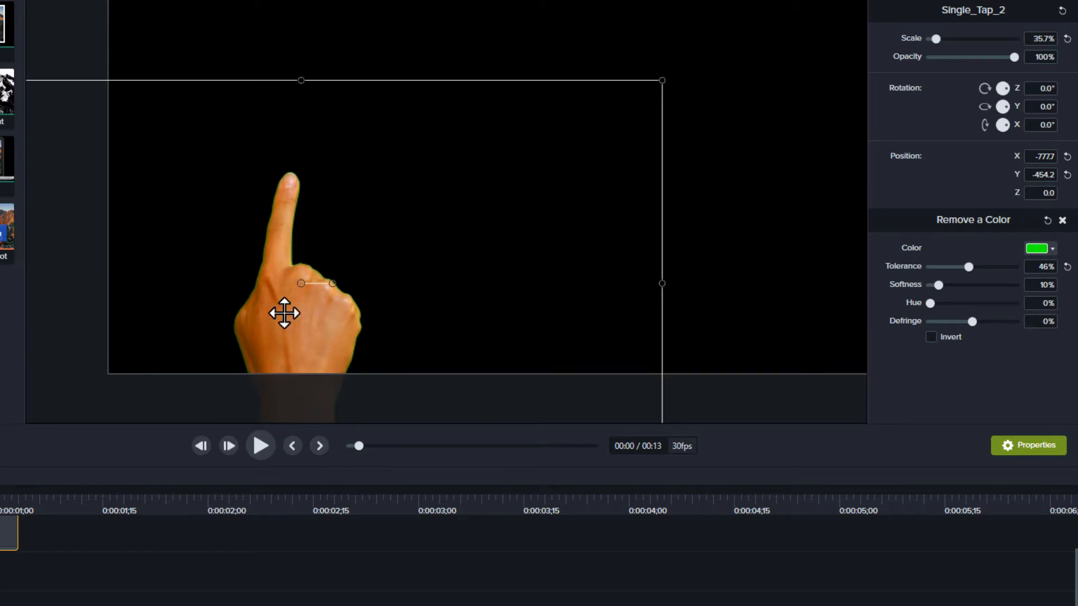
scroll(271, 279, up, 4)
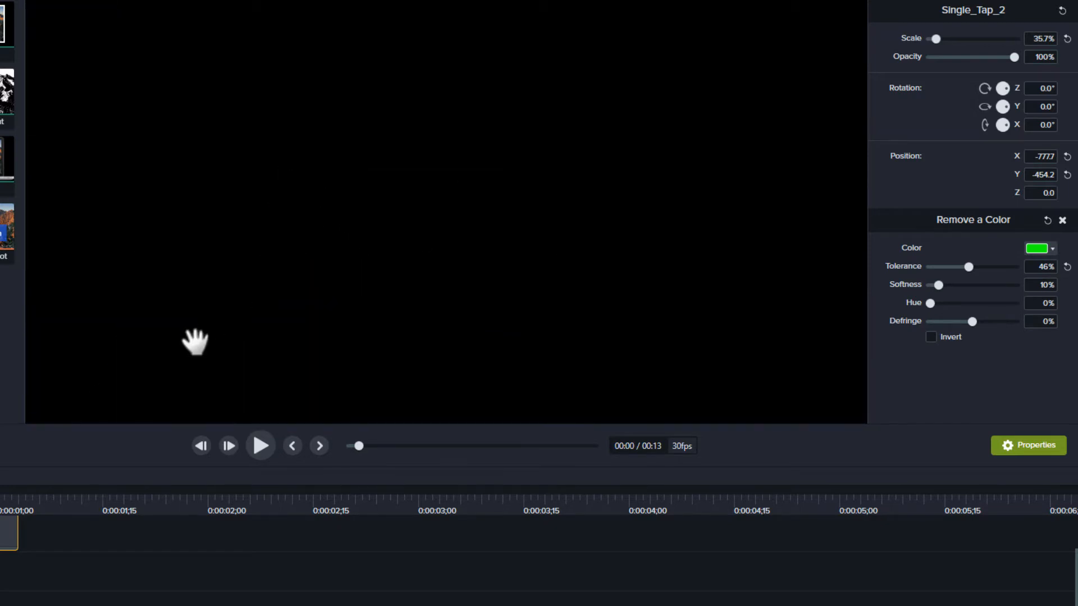
drag(204, 341, 474, 230)
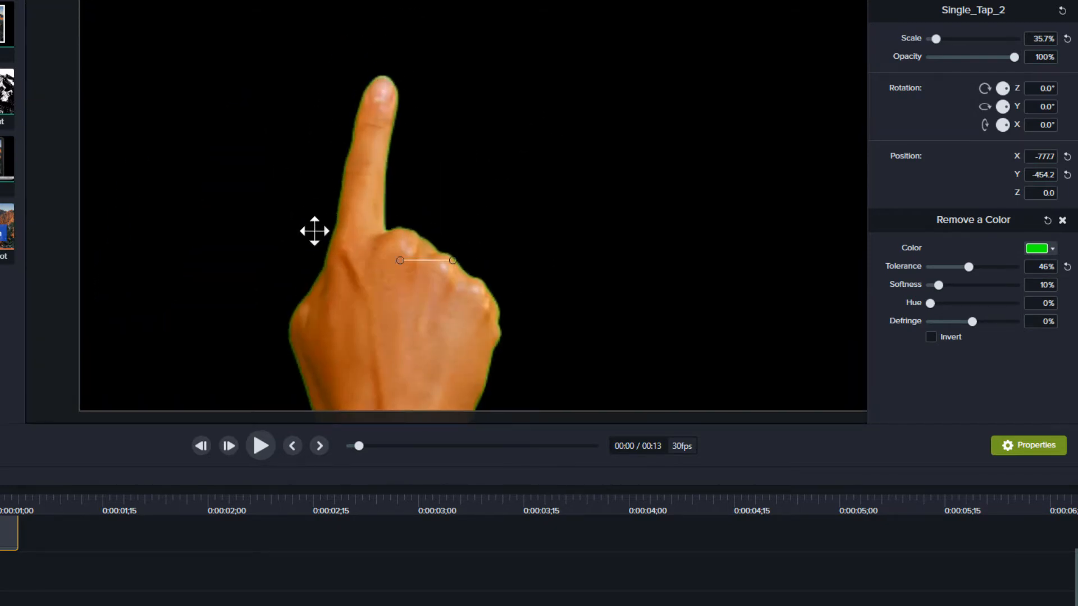
drag(961, 268, 931, 267)
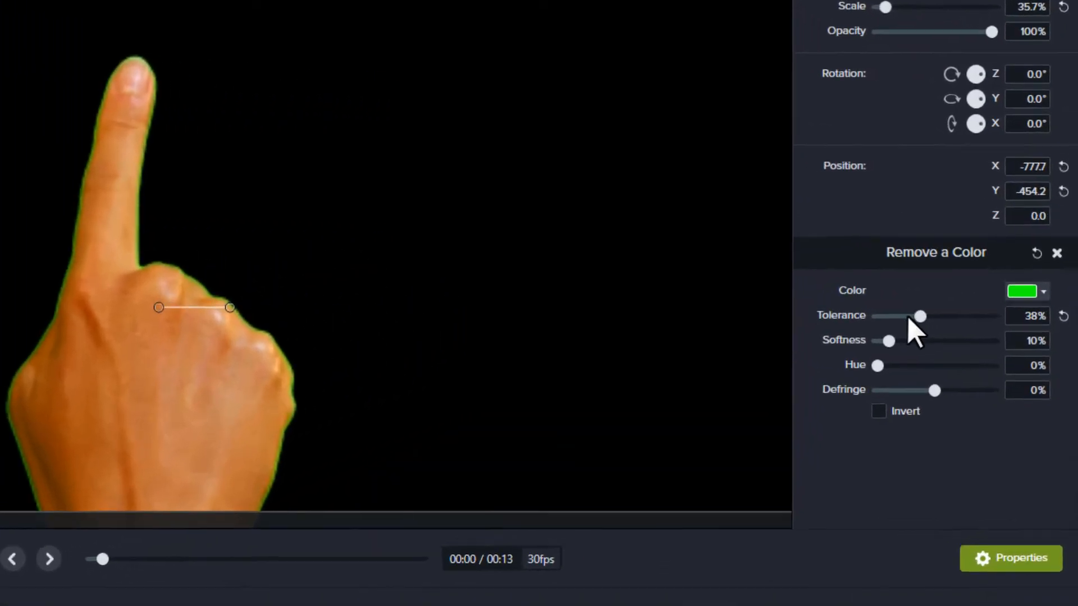
drag(874, 328, 967, 331)
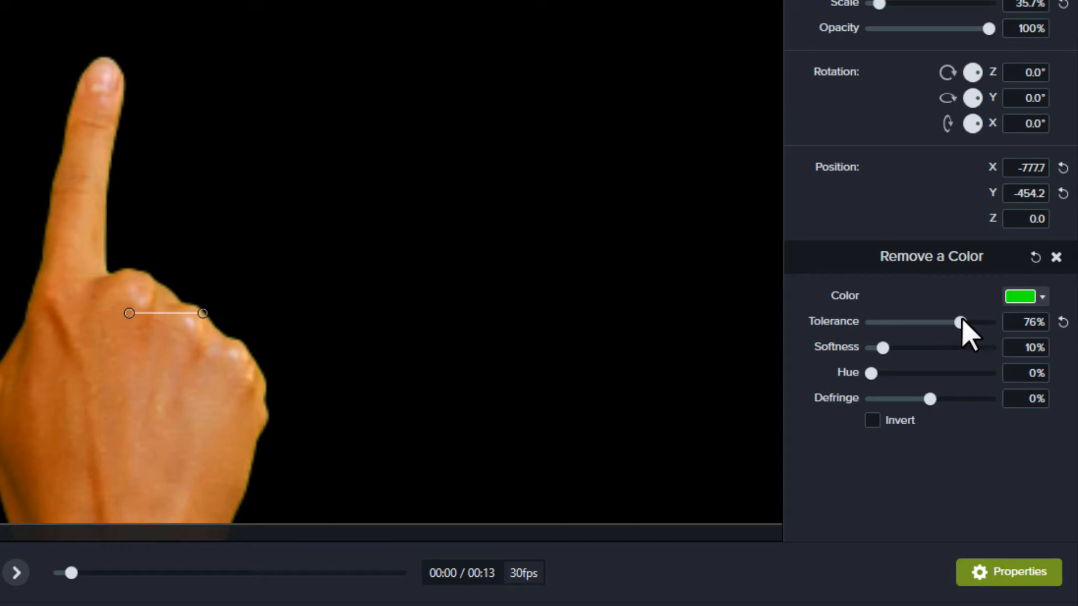
mouse_move(962, 322)
mouse_down()
mouse_move(983, 322)
mouse_move(972, 333)
mouse_up()
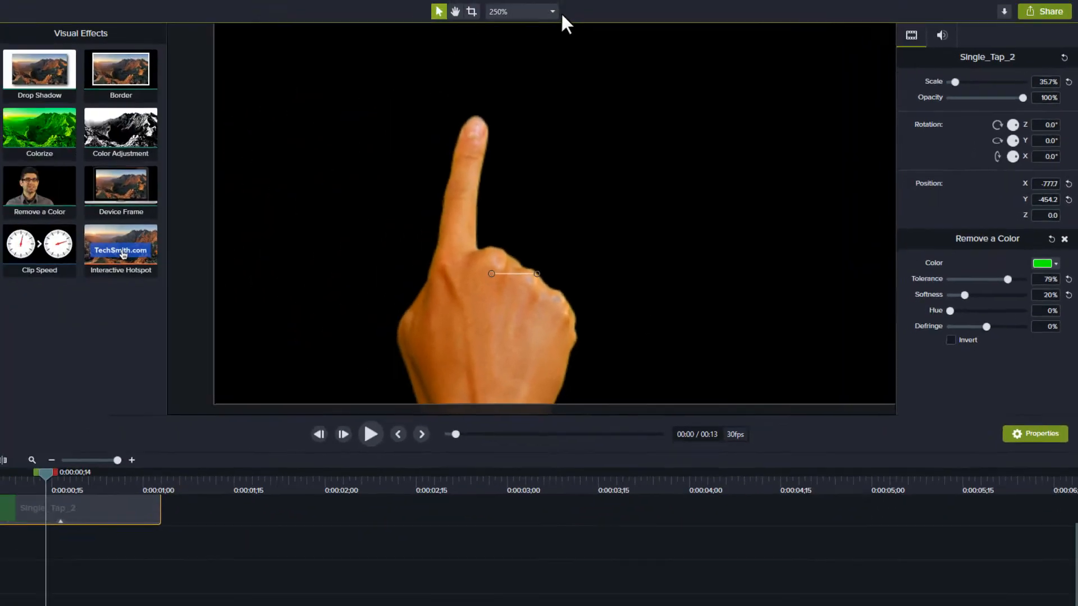
click(590, 25)
click(550, 40)
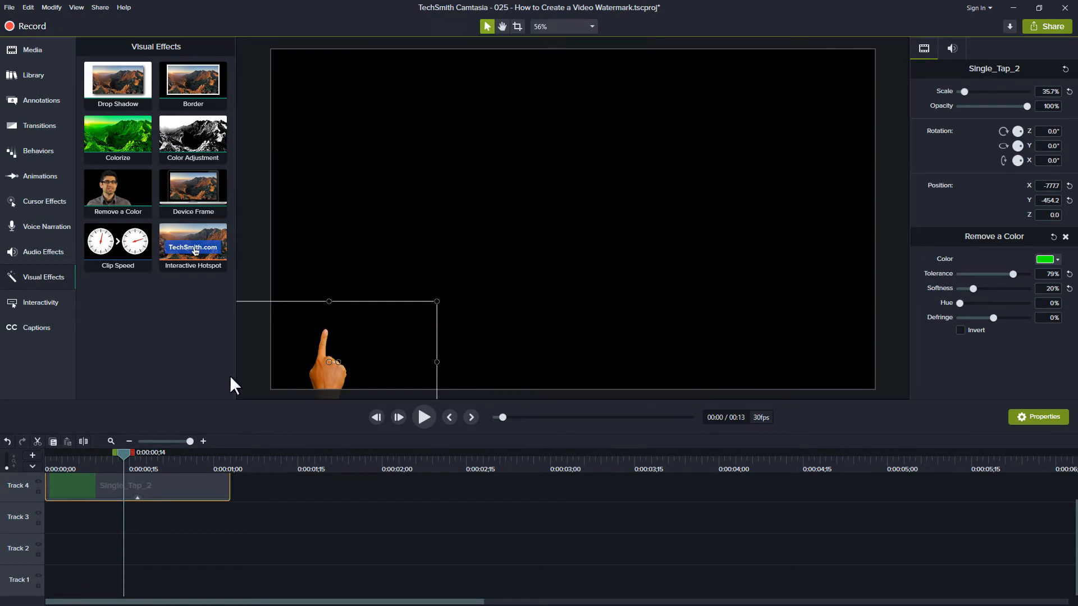
Step: Preview the hand clip from the start and slow it to .5x with the Clip Speed effect
key(ctrl+Home)
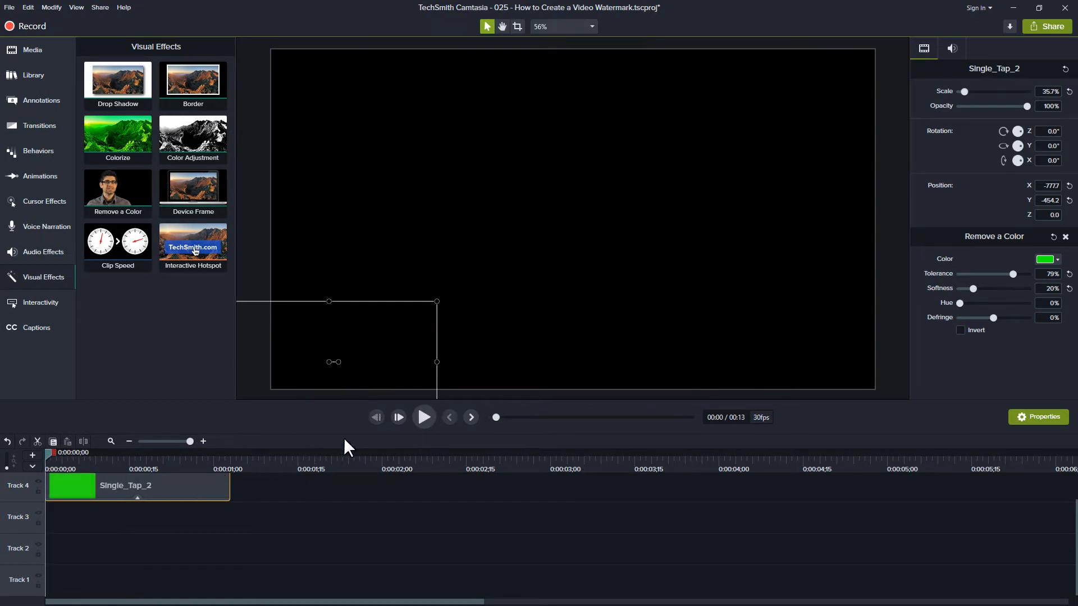
click(423, 417)
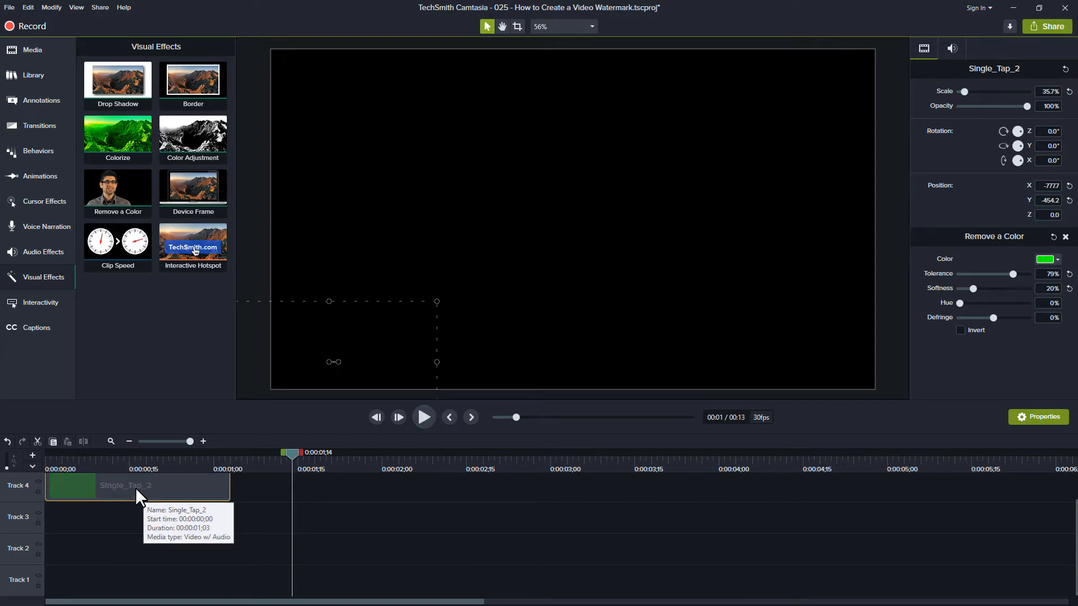
click(136, 487)
drag(112, 247, 119, 481)
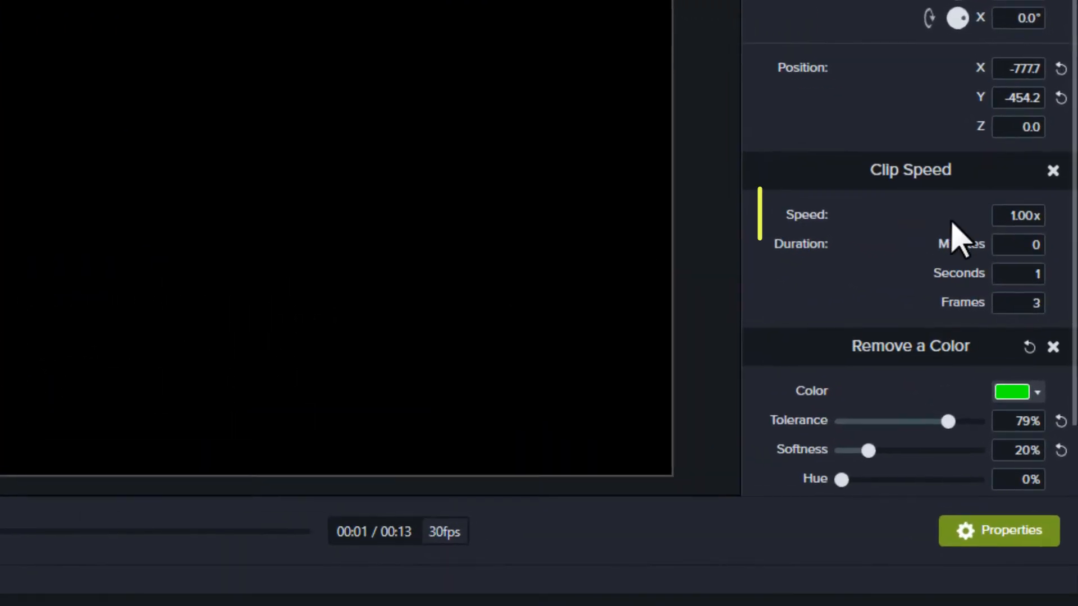
click(1009, 215)
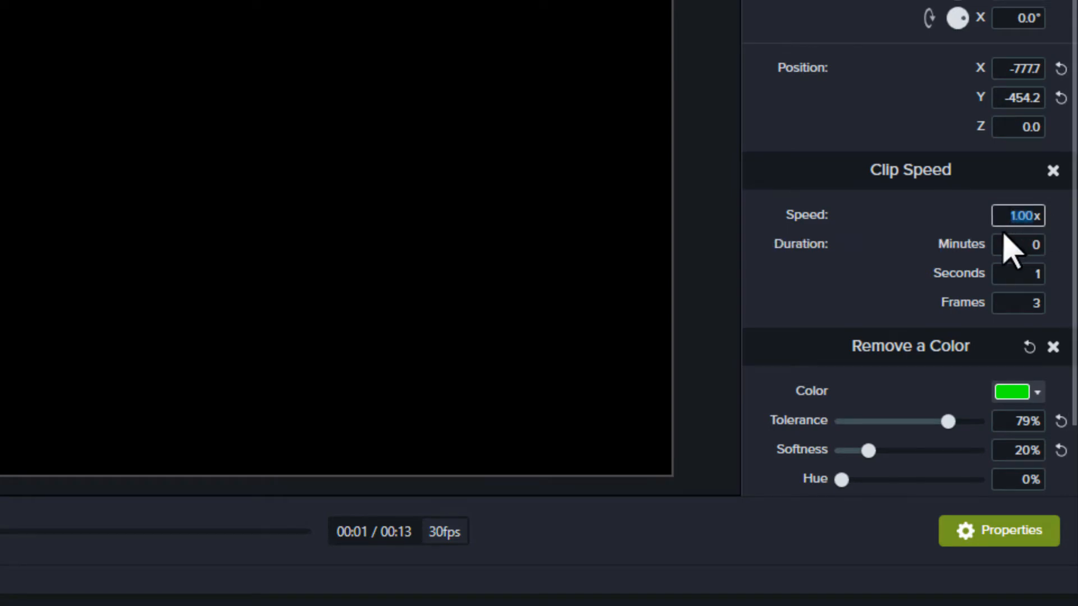
text(.5x)
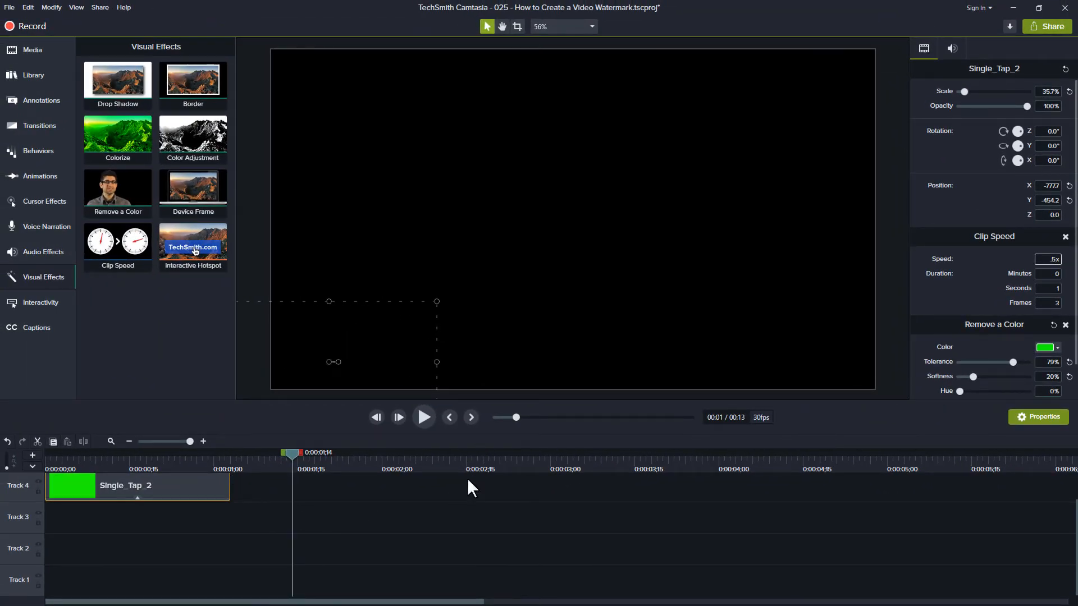
key(Return)
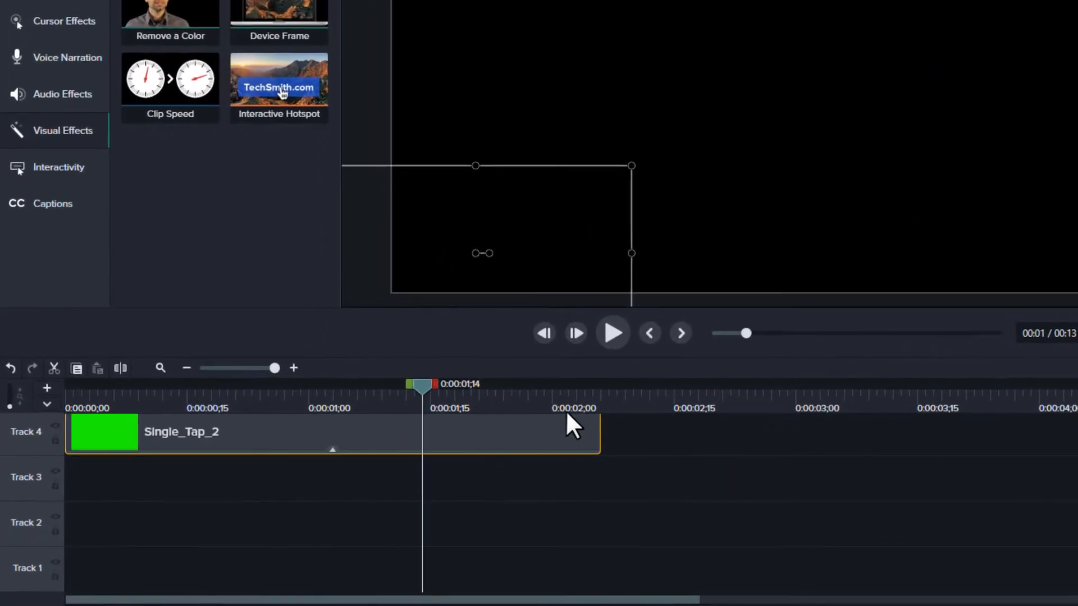
Step: Delete the first 10 frames of the hand clip on Track 4 and move the remainder to the timeline start
drag(434, 376, 25, 369)
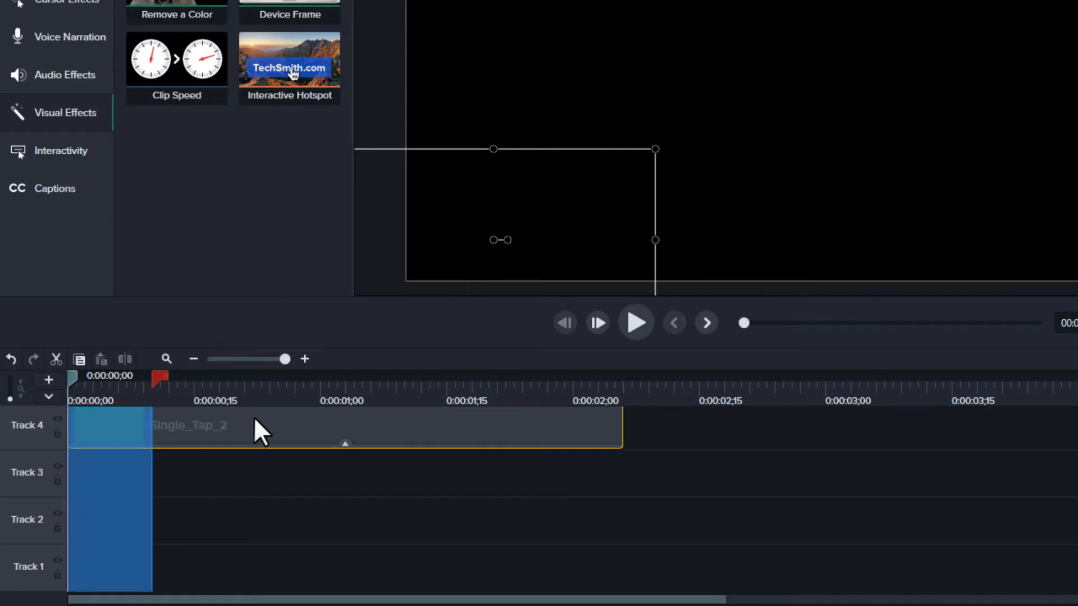
key(Delete)
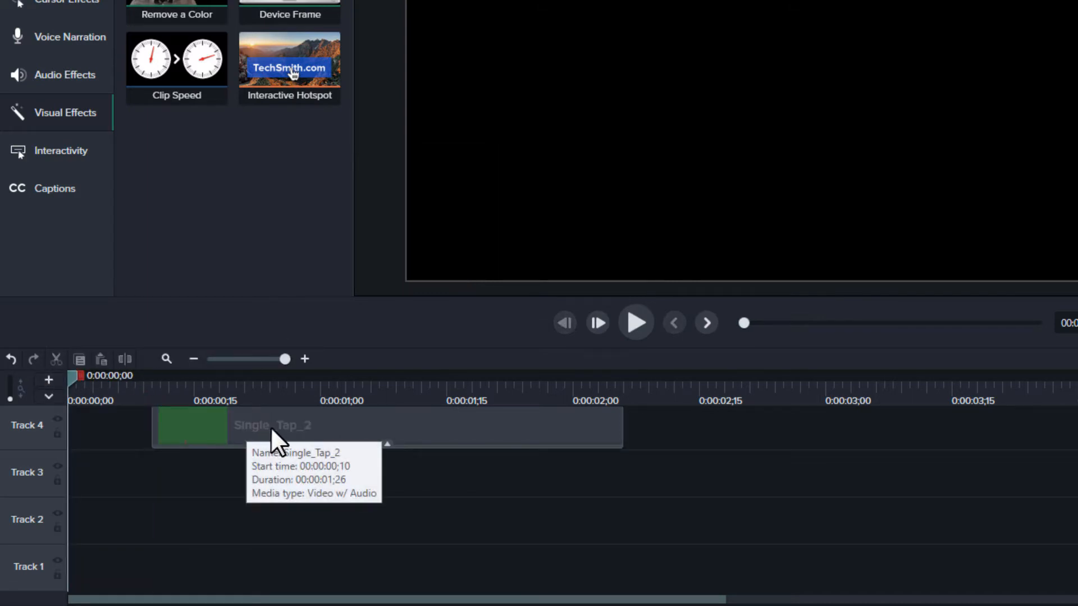
drag(271, 428, 147, 427)
Step: Find the frame where the hand leaves the canvas and trim the end of the Single_Tap_2 clip to 0:00:01;01
click(416, 386)
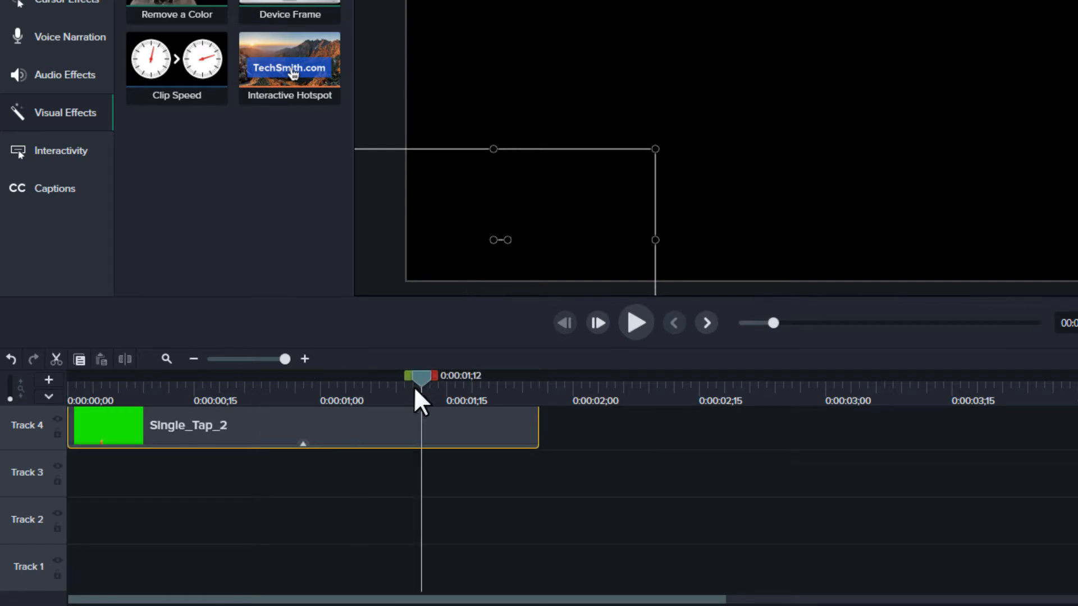
drag(413, 386, 320, 386)
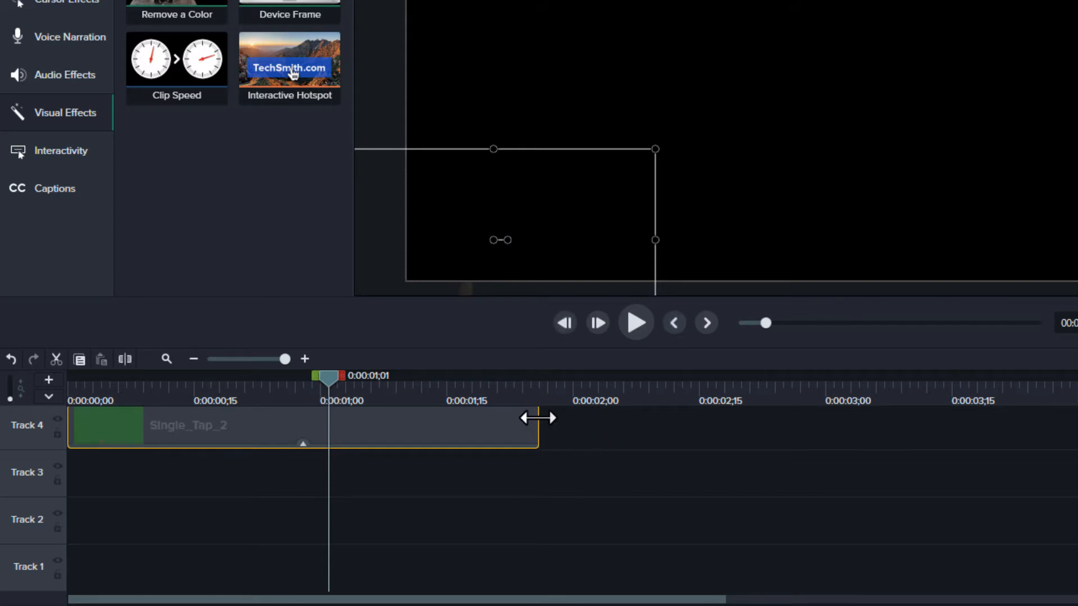
drag(542, 418, 327, 435)
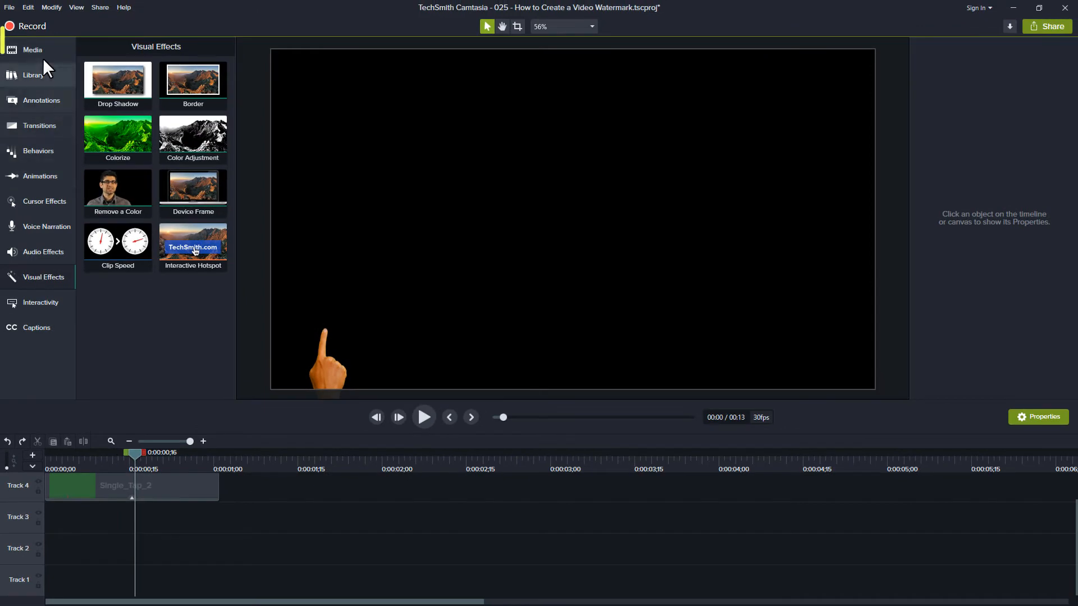
Step: Add rh logo with alpha.png to Track 3 starting at 0:00:00;15 and center it behind the fingertip in the canvas's lower-left corner
click(43, 53)
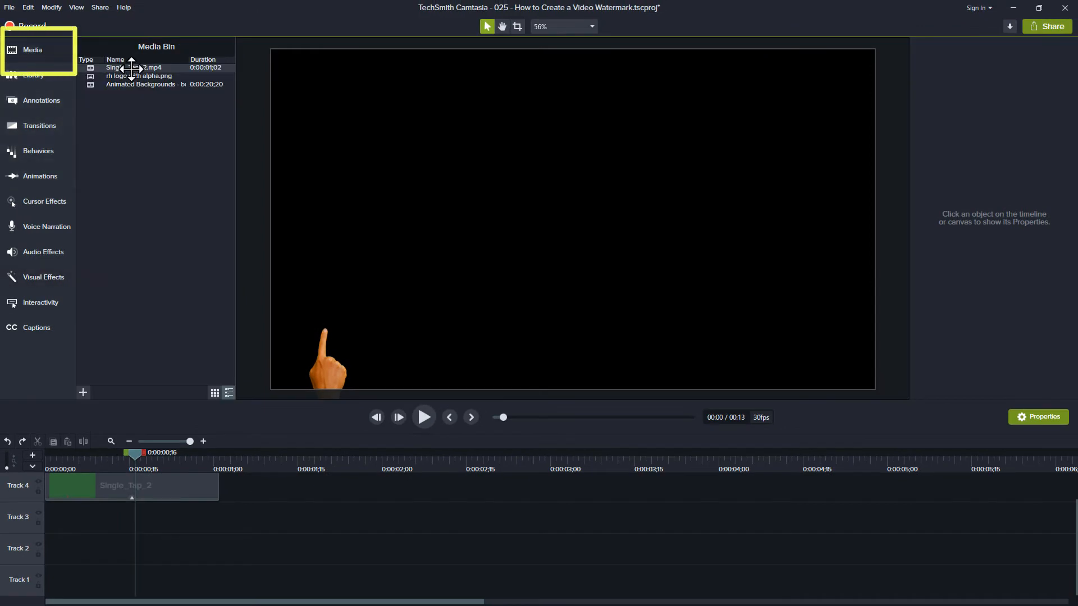
click(145, 77)
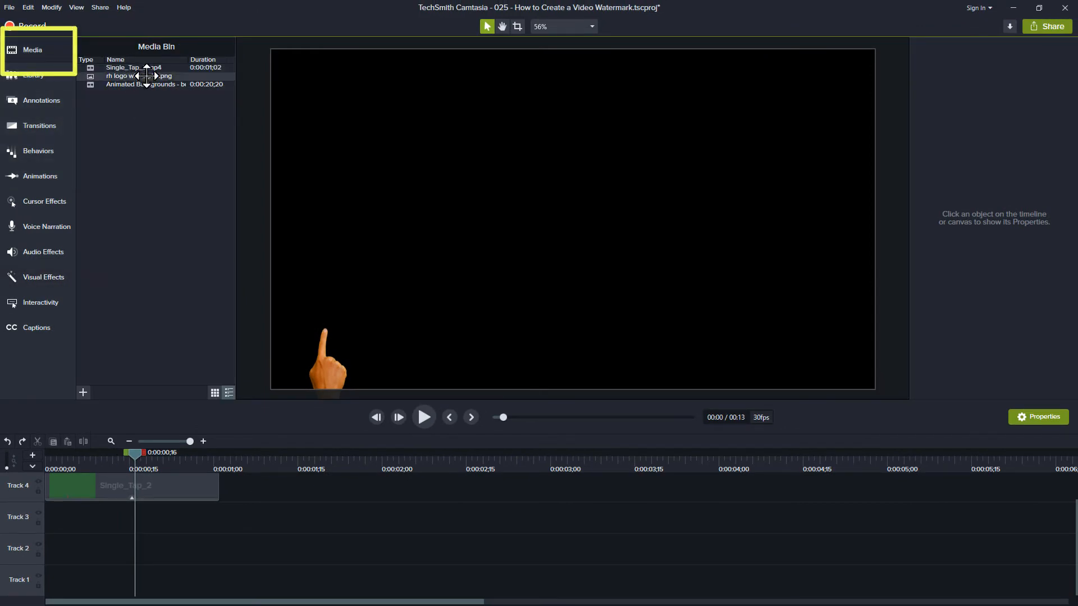
drag(148, 77, 198, 498)
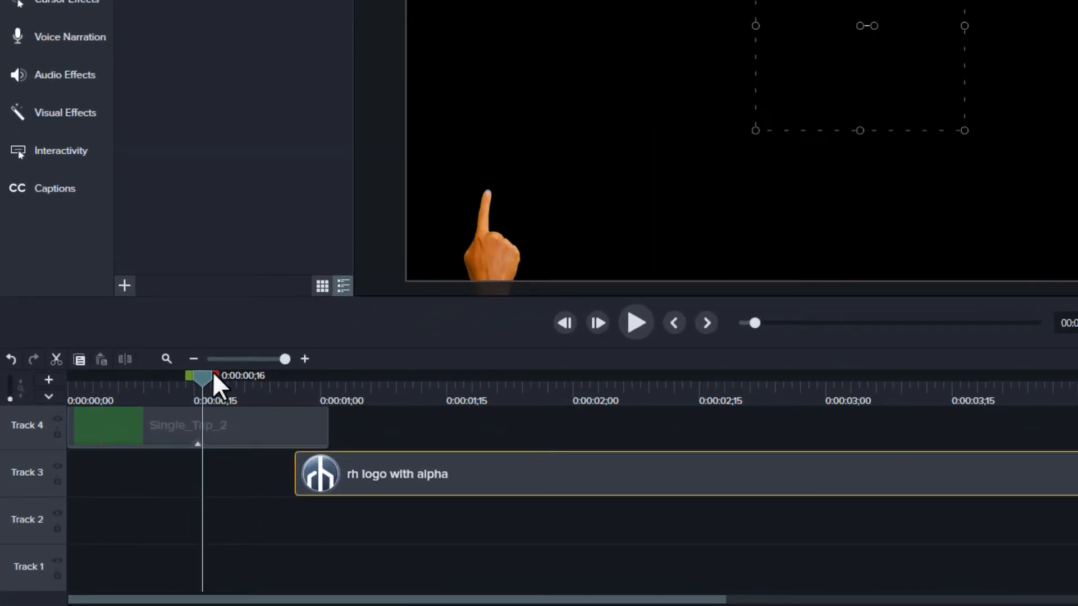
mouse_move(198, 373)
mouse_down()
mouse_move(171, 373)
mouse_move(194, 373)
mouse_up()
drag(470, 472, 373, 478)
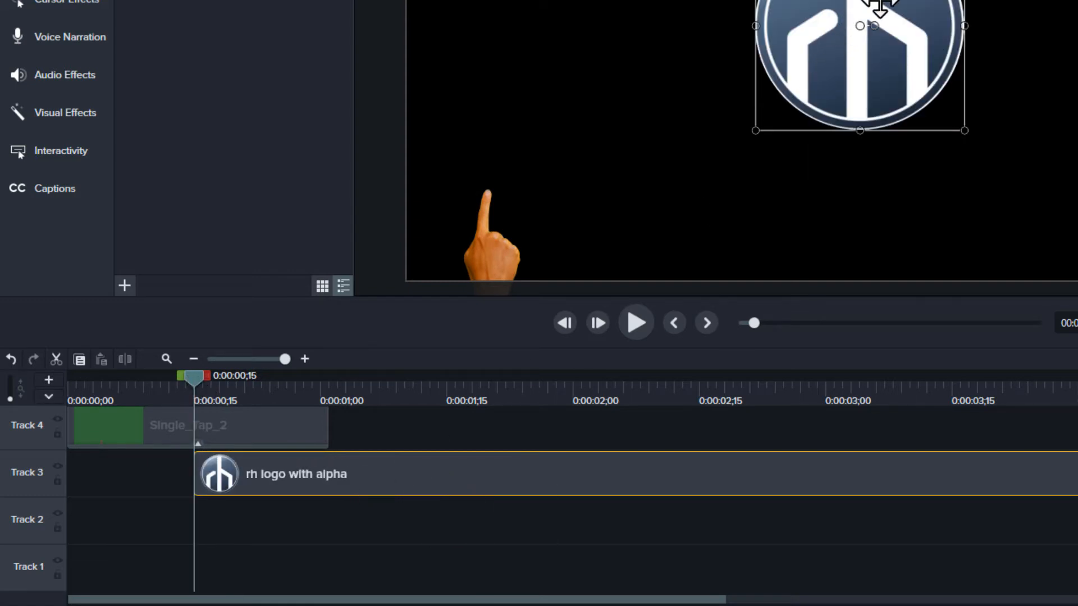
drag(879, 6, 513, 167)
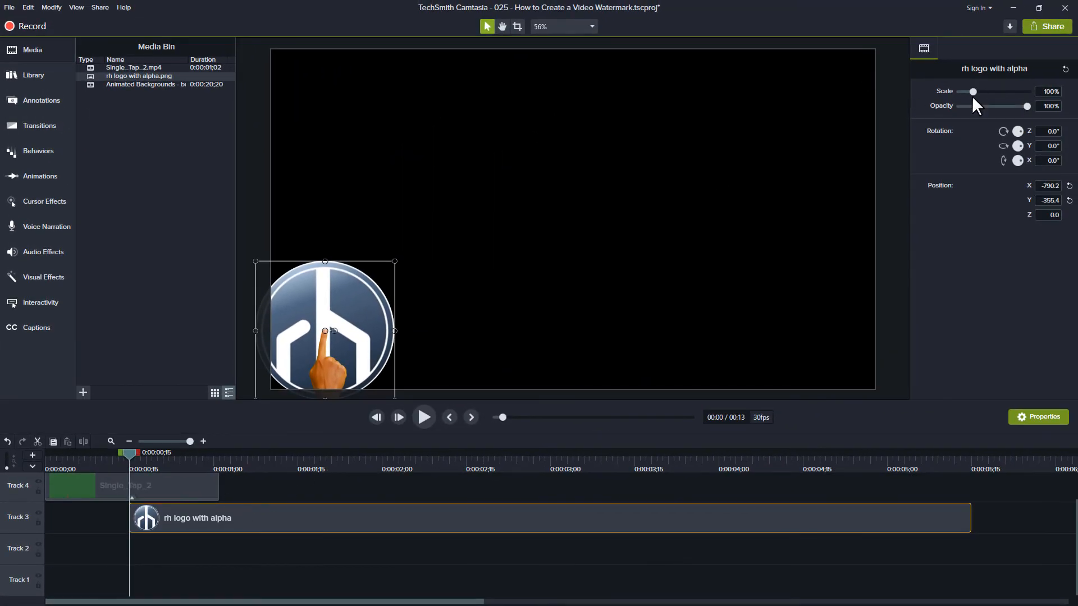
Step: Scale the logo to 40% and add a custom animation to its clip running from 0:00:00;15 to 0:00:01;00
drag(972, 92, 965, 91)
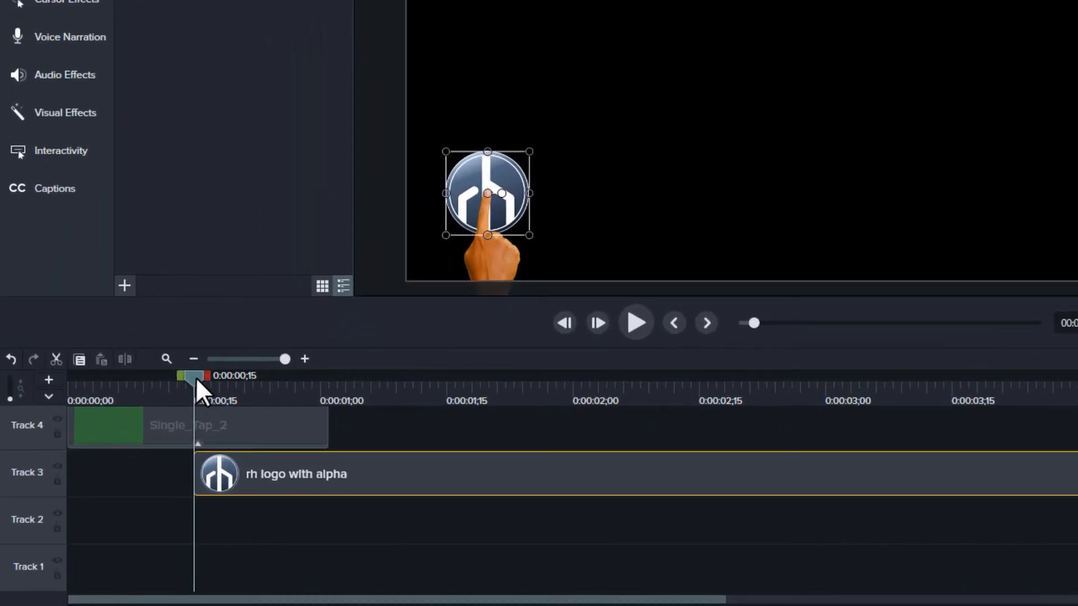
drag(213, 381, 511, 378)
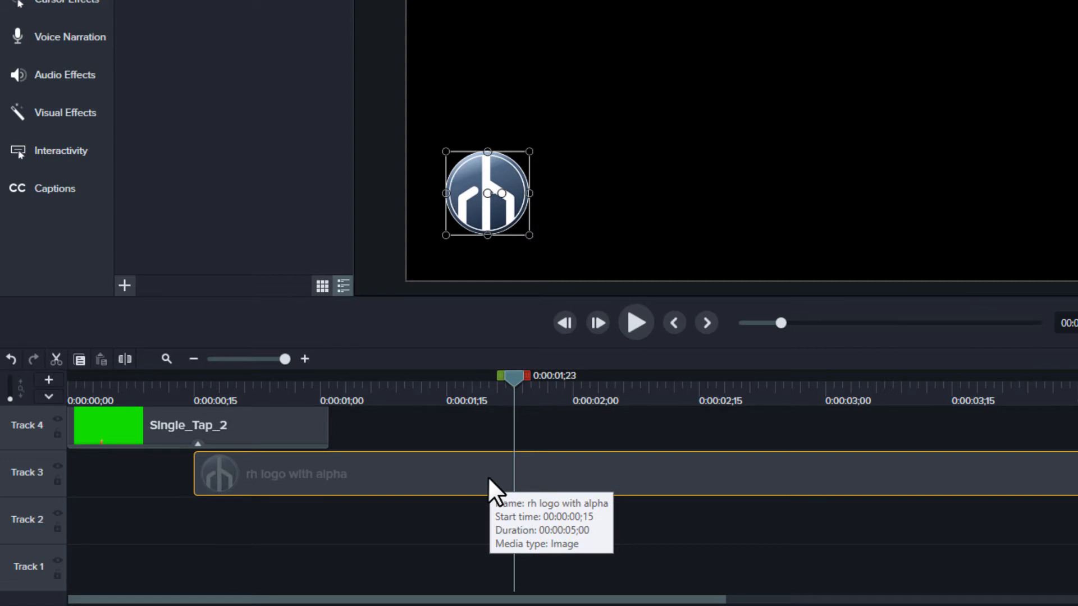
key(shift+a)
drag(510, 473, 318, 467)
drag(283, 470, 275, 474)
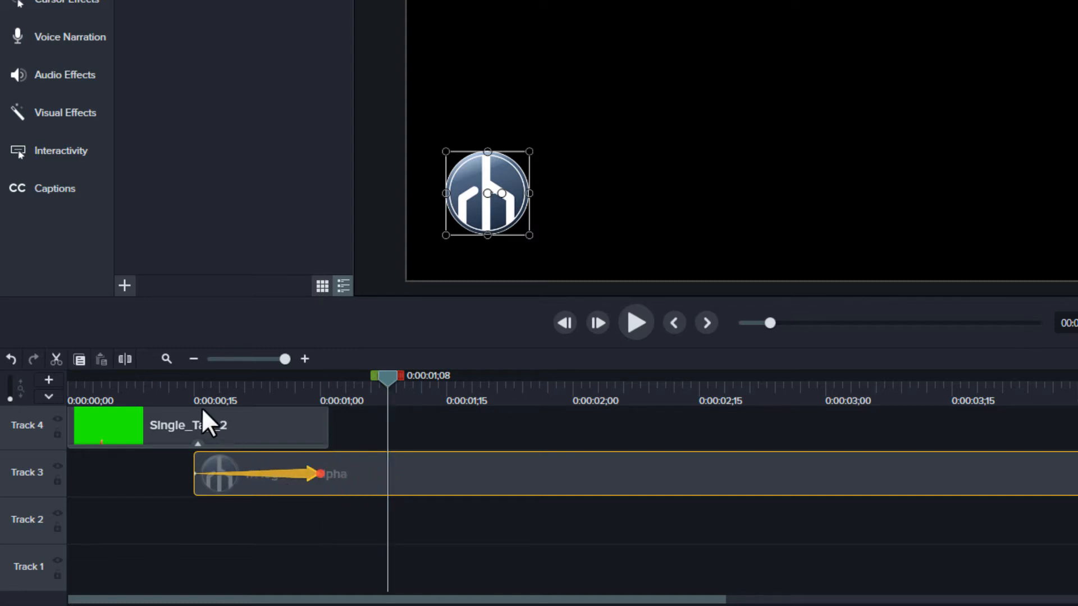
Step: Shrink the logo to its minimum scale at 0:00:00;15, the start of its animation
click(195, 391)
drag(210, 390, 343, 383)
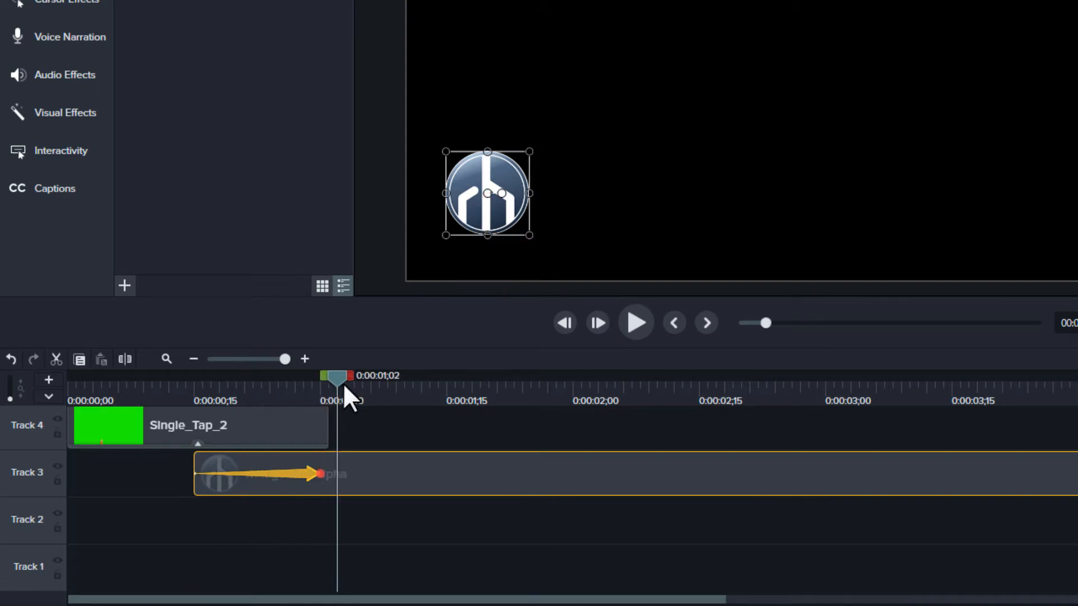
click(261, 461)
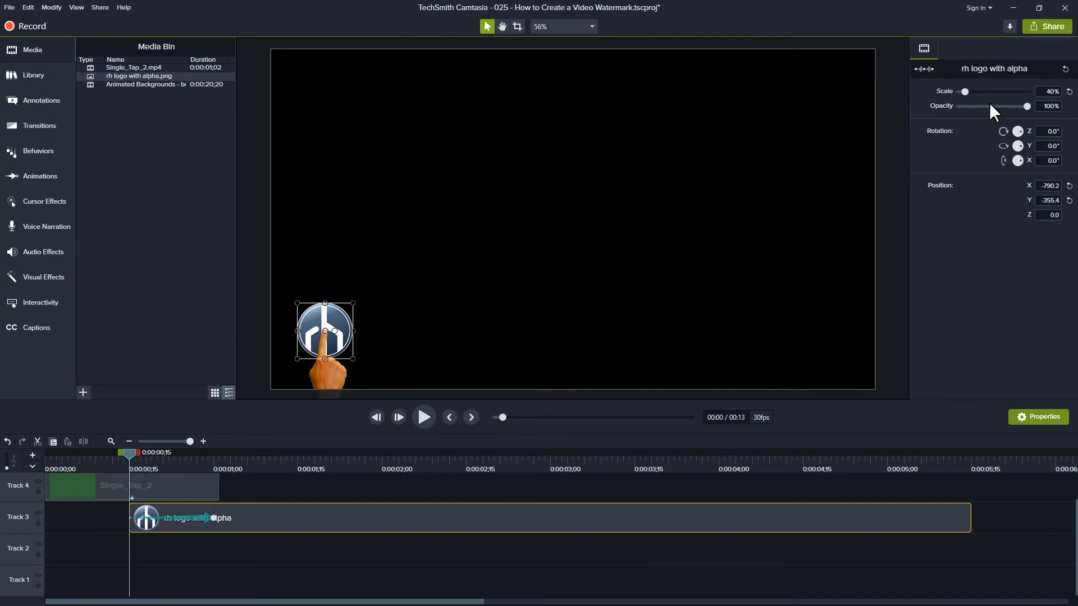
drag(964, 91, 931, 90)
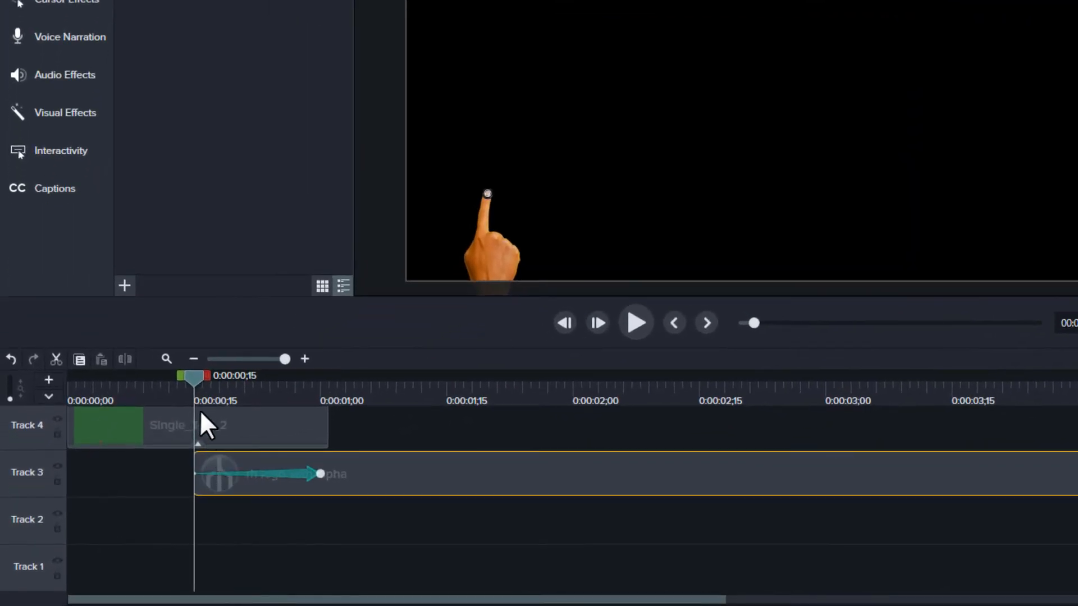
Step: Preview the logo's growing animation from the moment of the finger tap
click(632, 318)
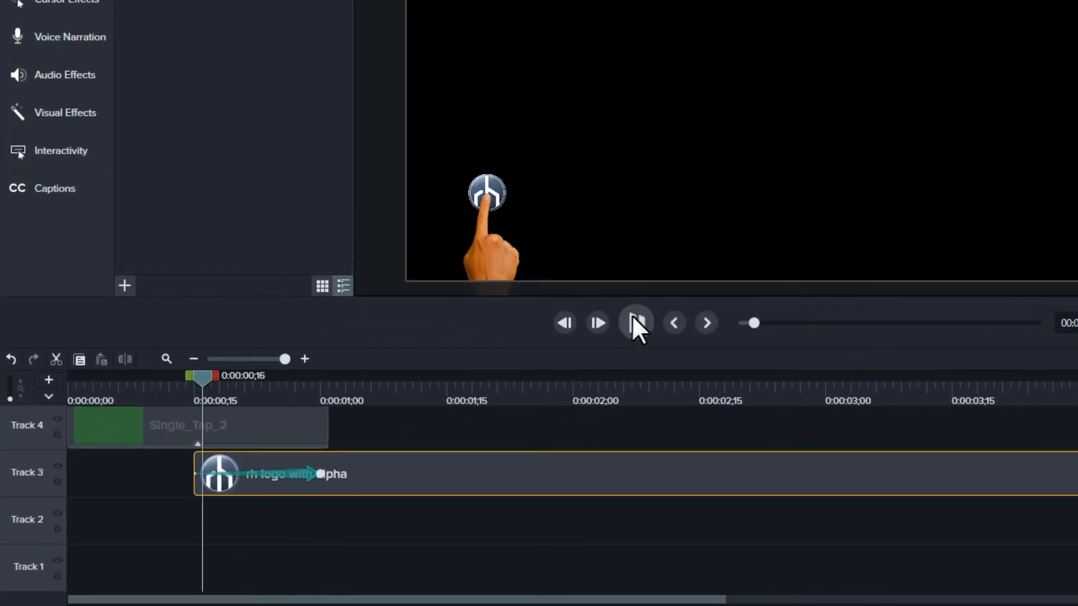
click(632, 317)
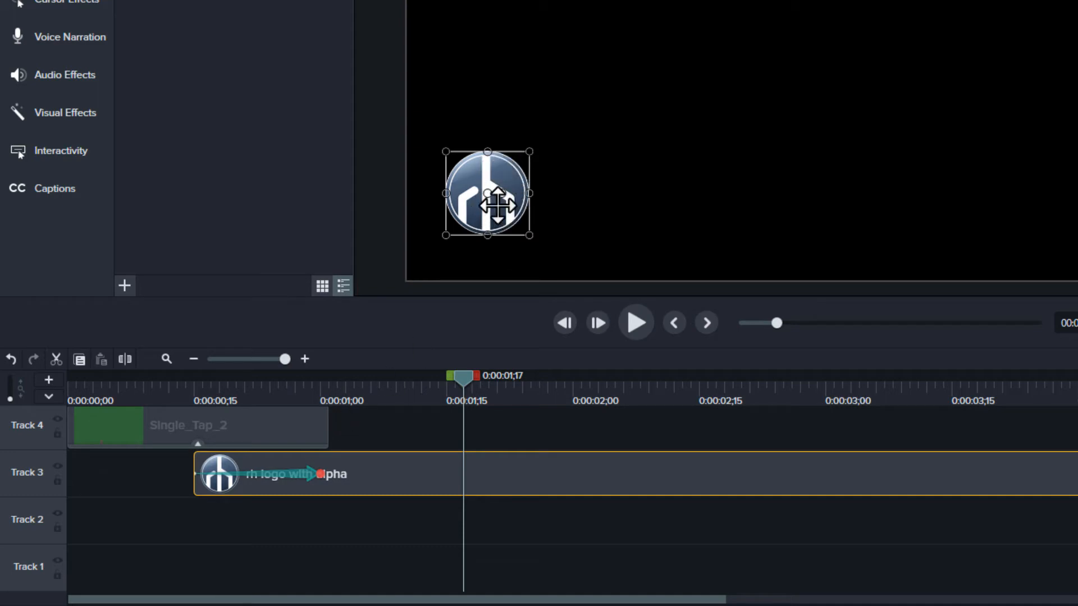
click(634, 321)
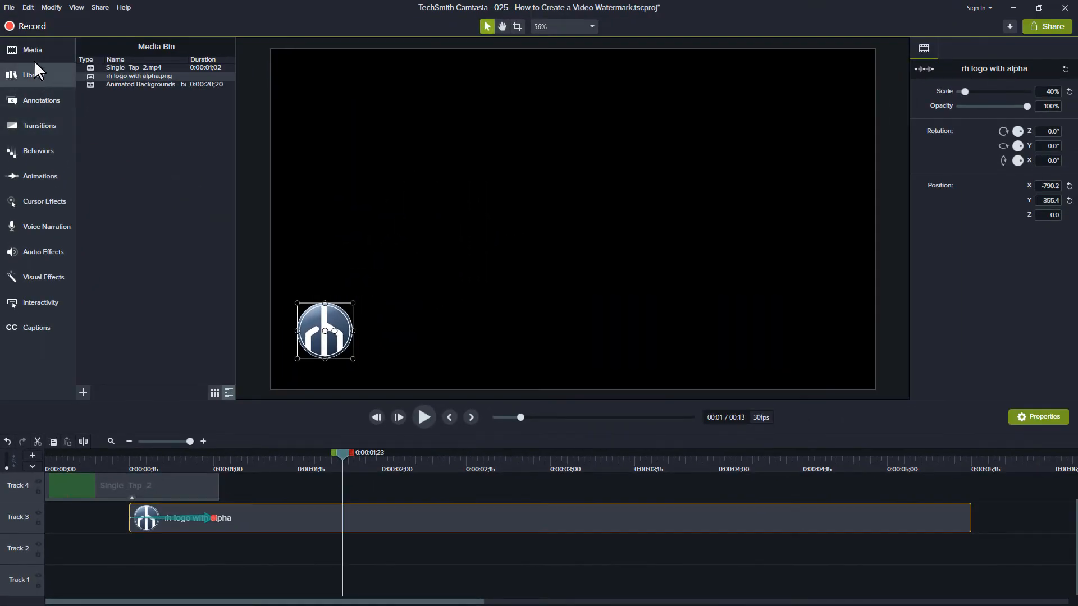
Step: Add a plain text callout beside the logo at 0:00:01;23 and set its font to Lato
click(36, 100)
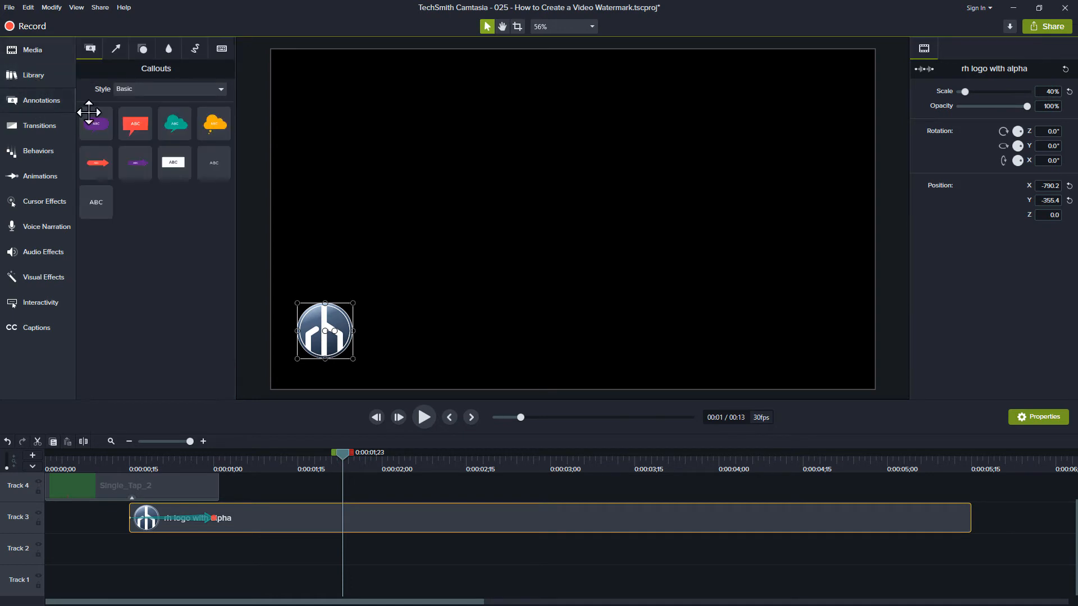
drag(96, 202, 389, 334)
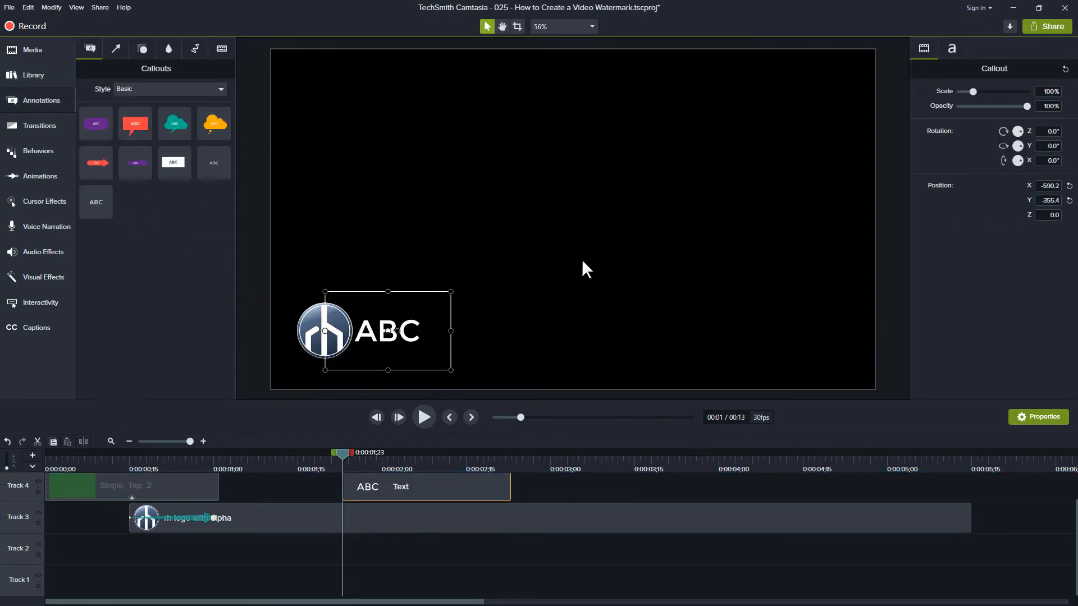
click(952, 48)
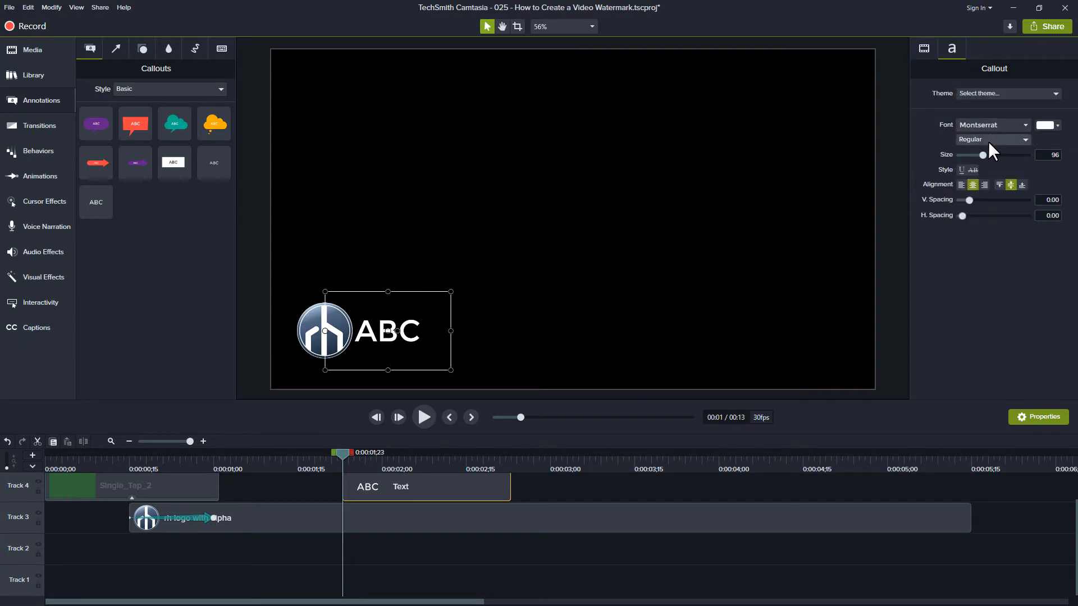
click(982, 124)
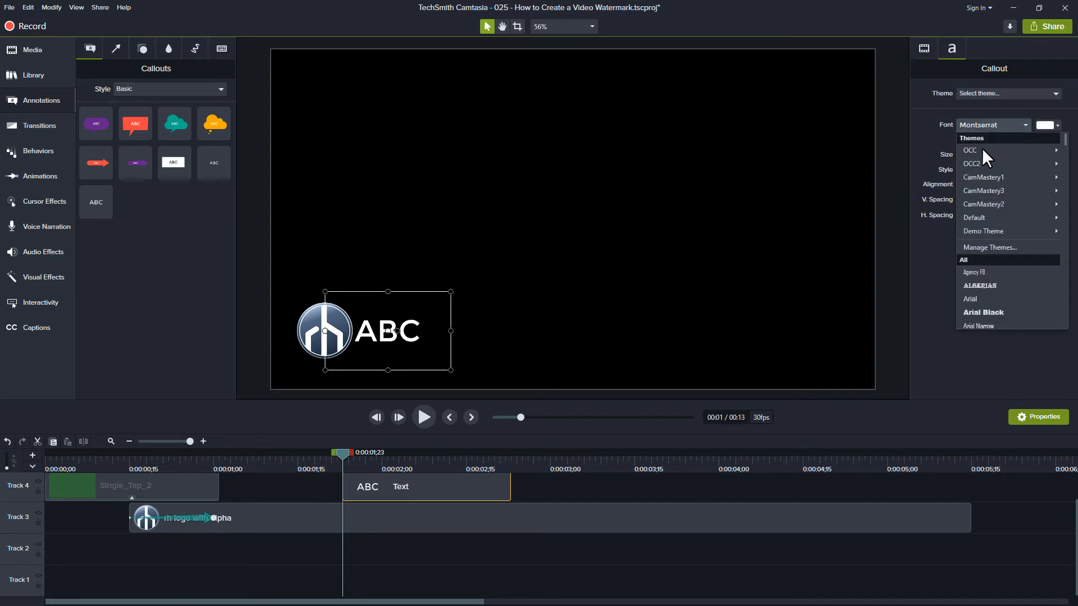
mouse_move(971, 148)
click(909, 150)
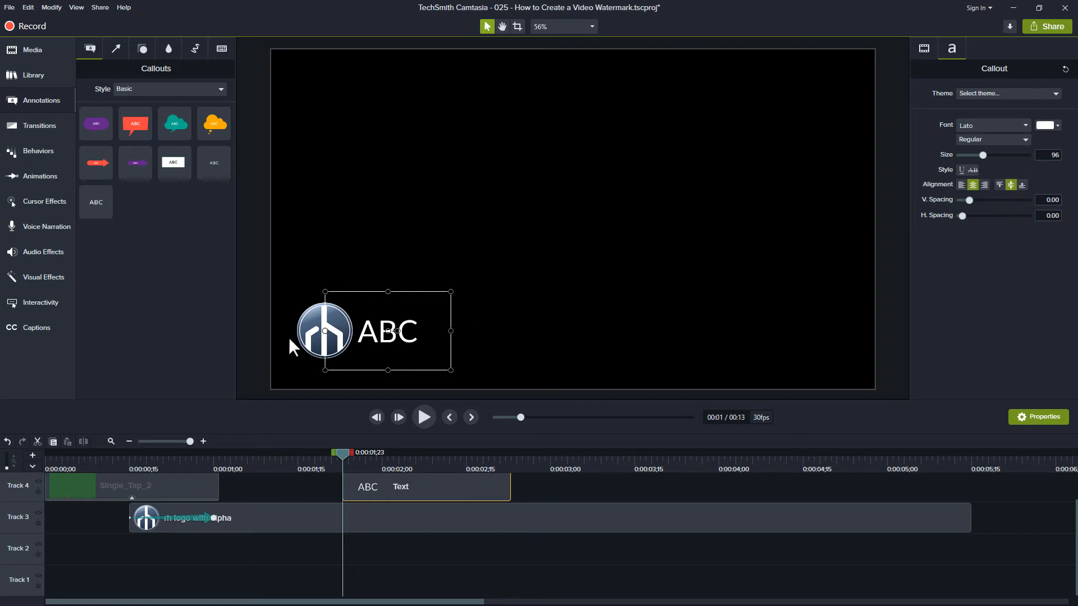
Step: Replace the callout text with the presenter's full name and widen the box so it fits on one line beside the logo
double_click(382, 332)
text(Ron Hogue)
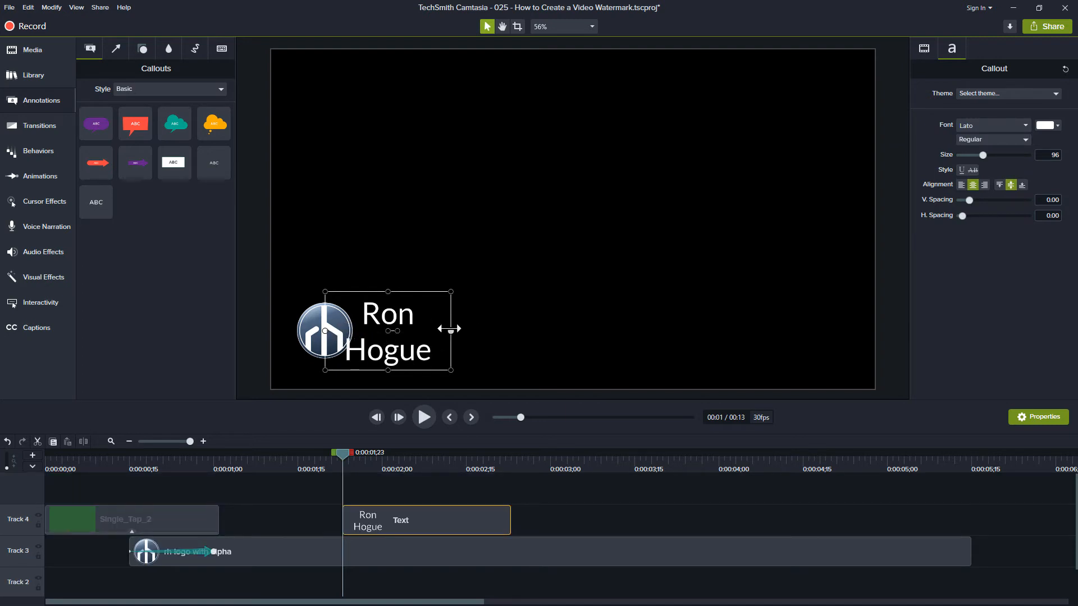
drag(450, 330, 482, 333)
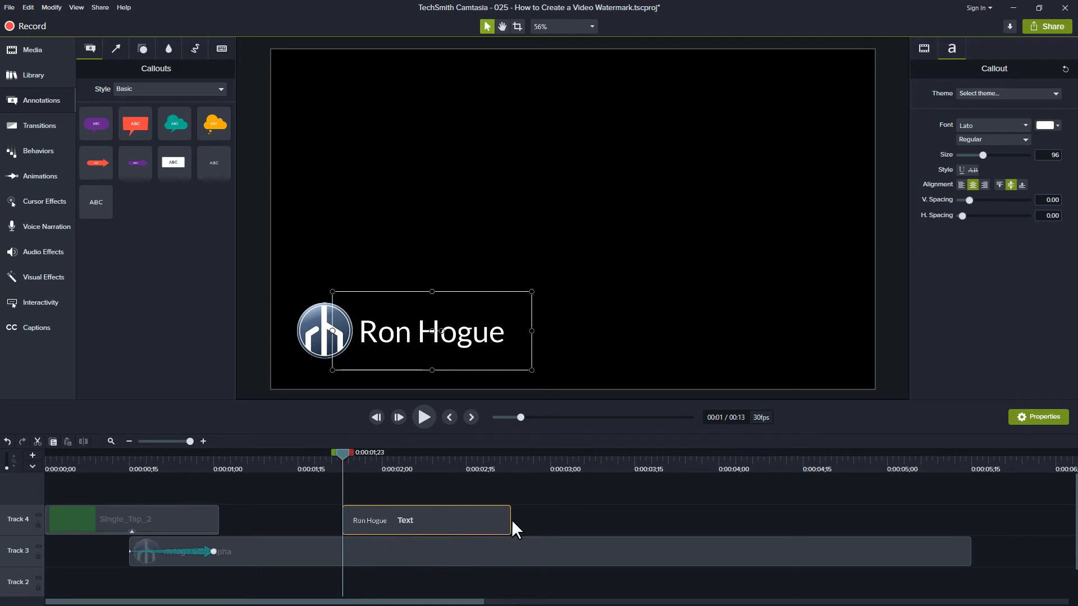
Step: Lengthen the text clip and move it to Track 2, starting at 0:00:01;00 where the logo animation ends
drag(510, 520, 904, 509)
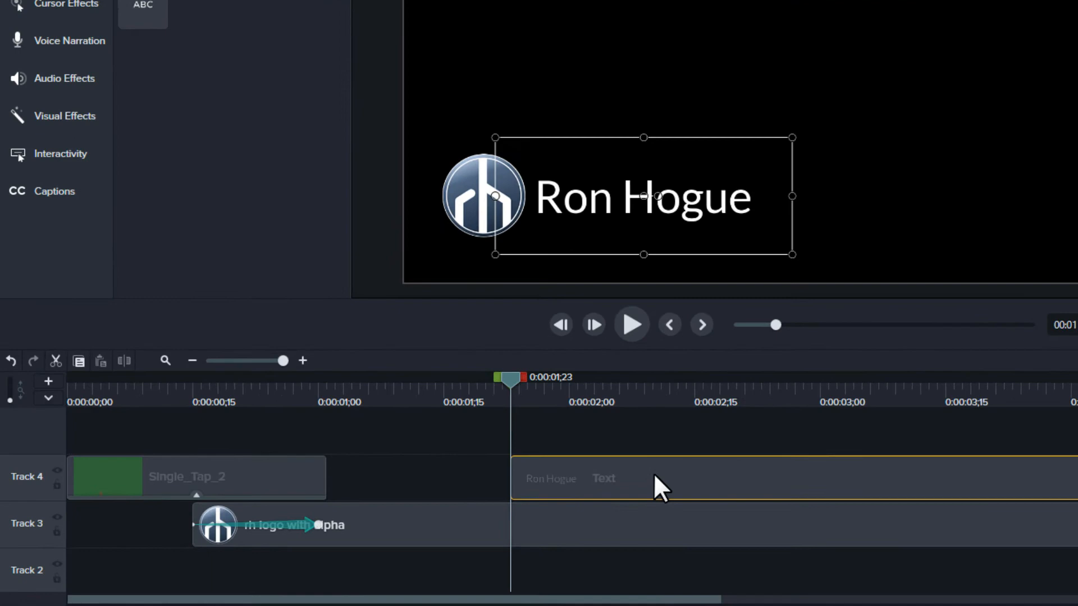
drag(506, 506, 462, 560)
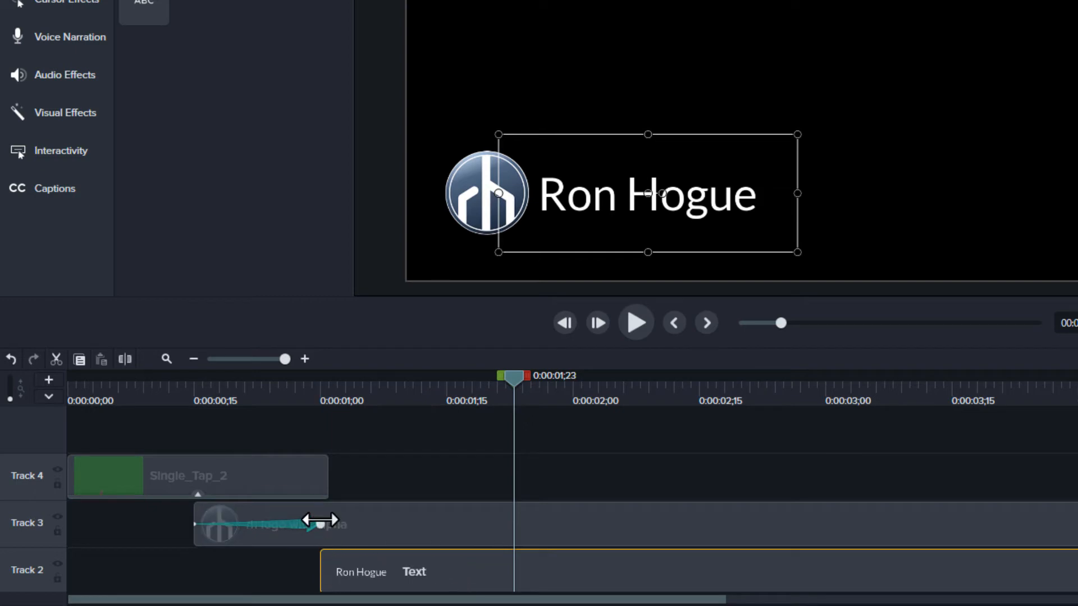
click(197, 387)
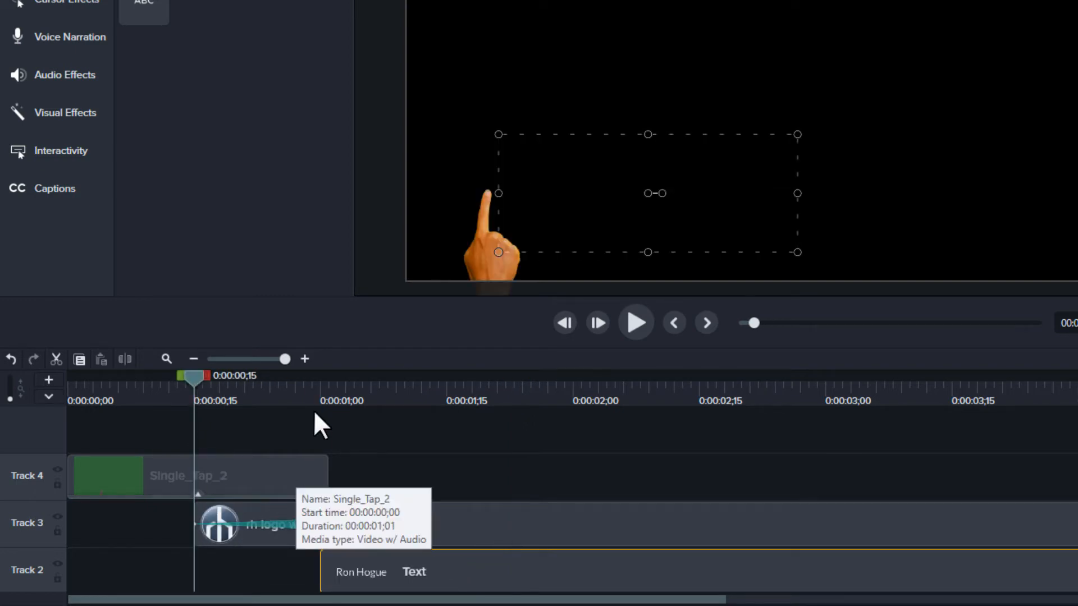
click(318, 393)
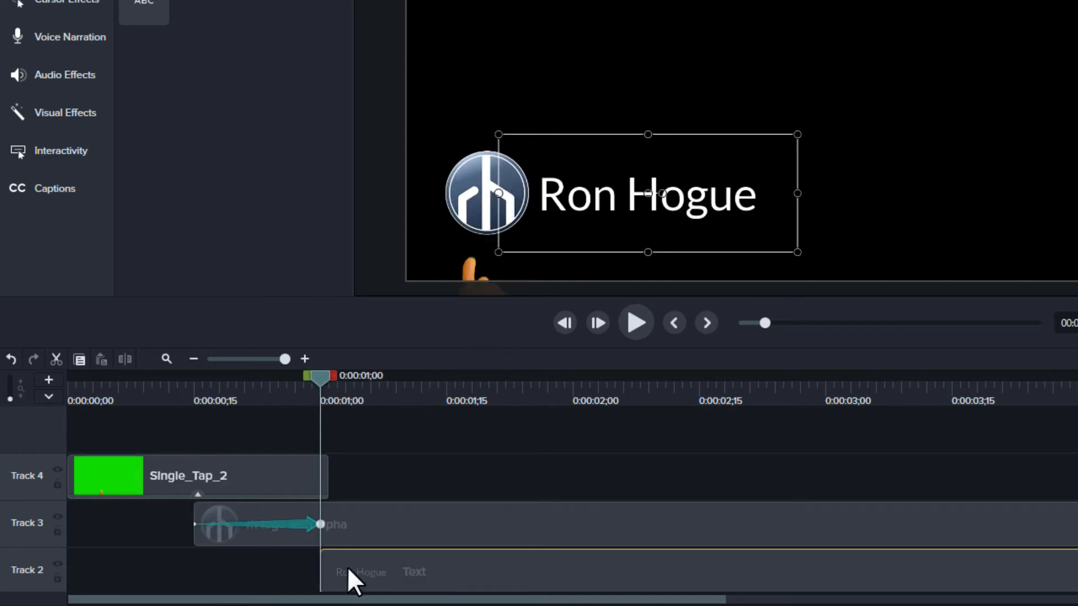
Step: Add a custom animation to the text clip running from its start to 0:00:01;15
click(581, 393)
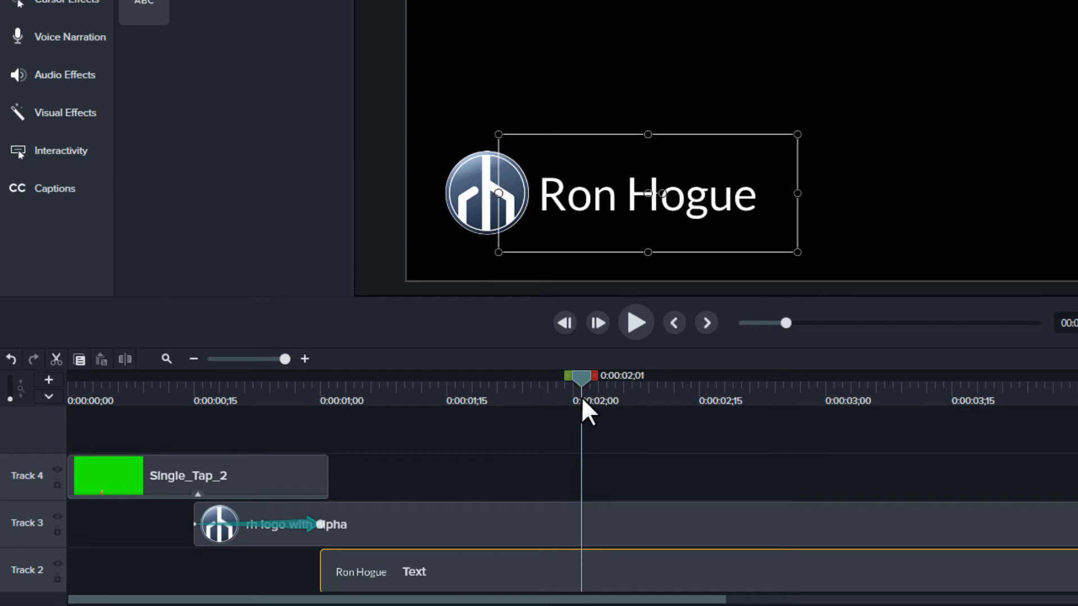
scroll(564, 441, down, 1)
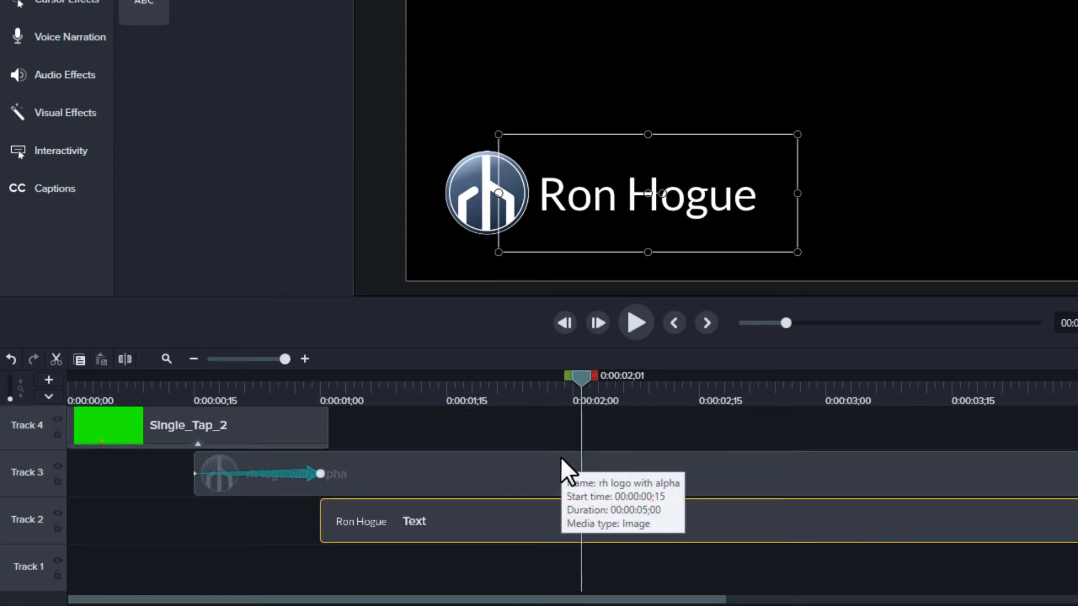
key(shift+a)
drag(574, 521, 411, 521)
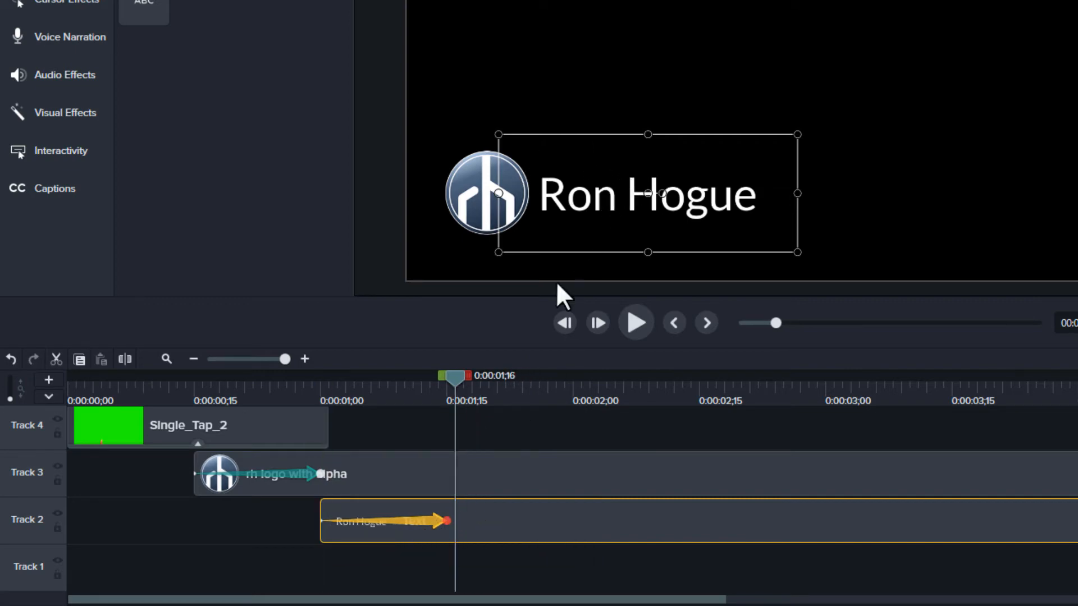
Step: At 0:00:01;00, slide the text callout behind the logo and crop its left side until the remaining letters are covered by the logo
drag(365, 393, 320, 394)
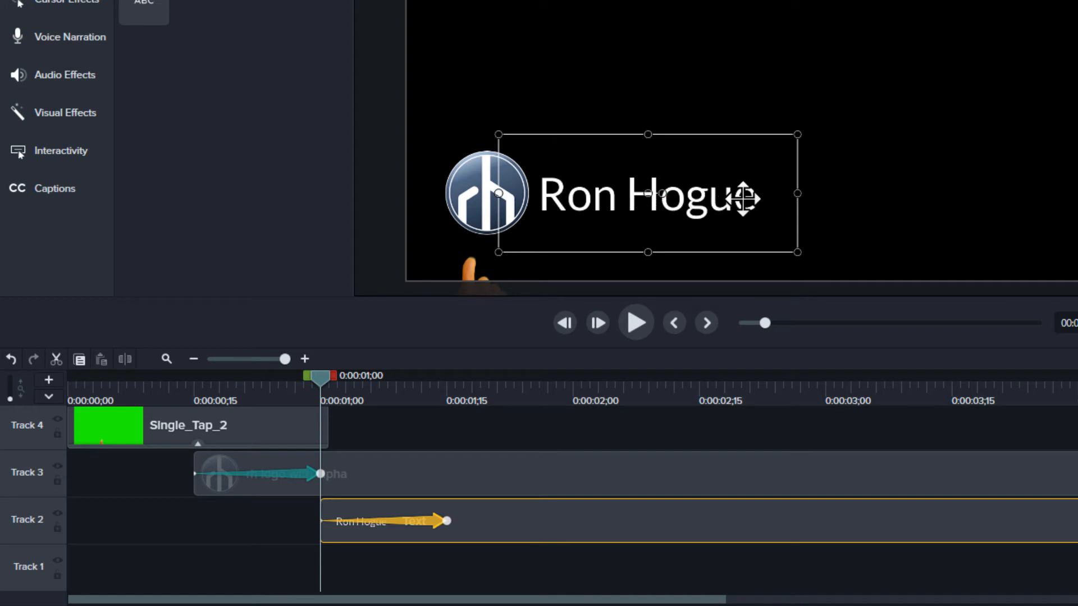
drag(743, 198, 510, 193)
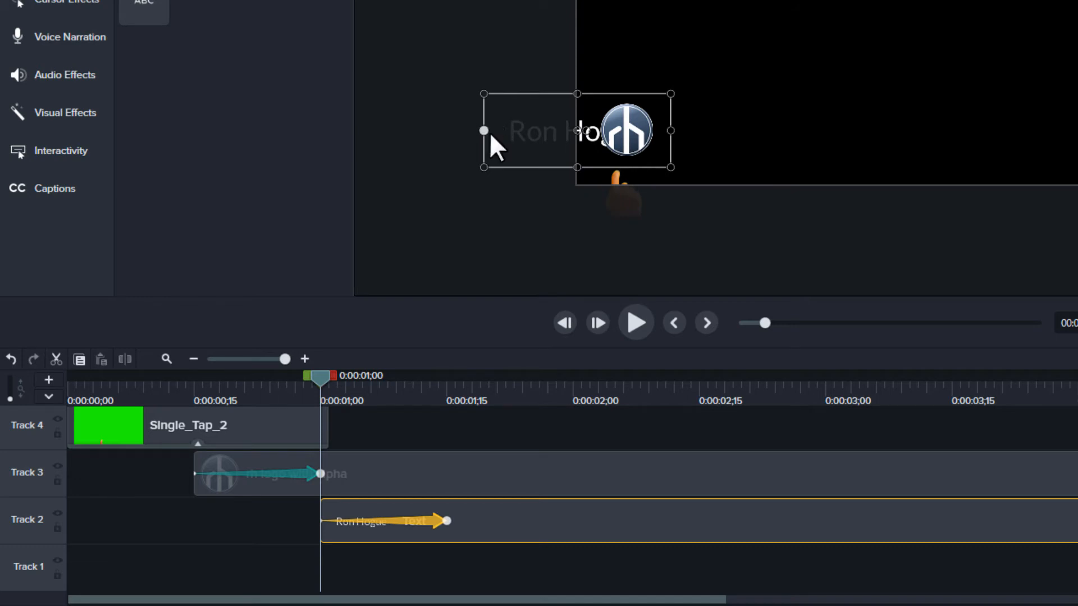
key(alt)
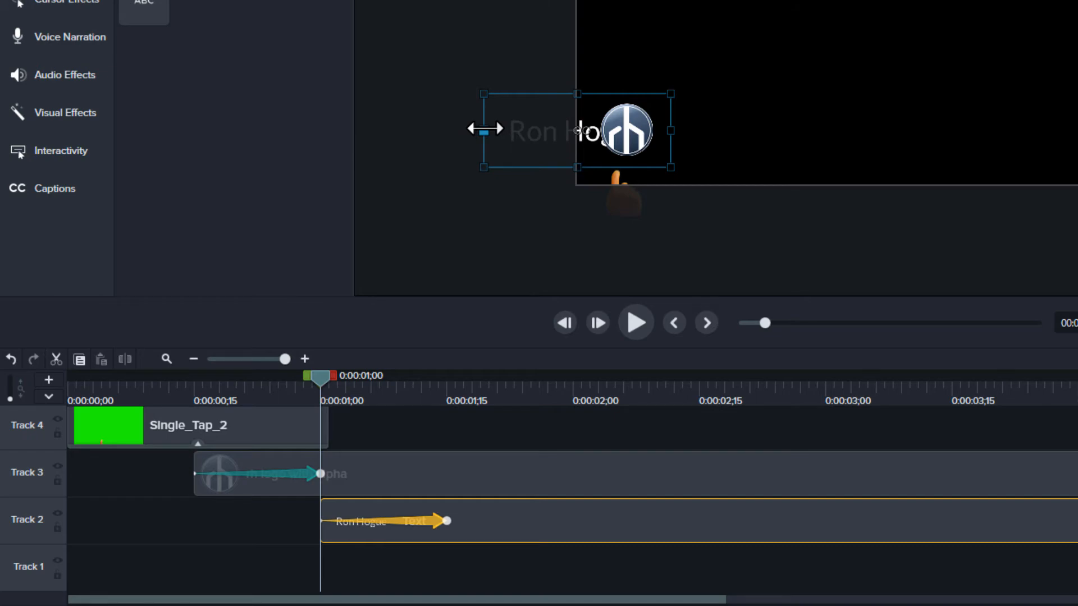
drag(484, 128, 627, 131)
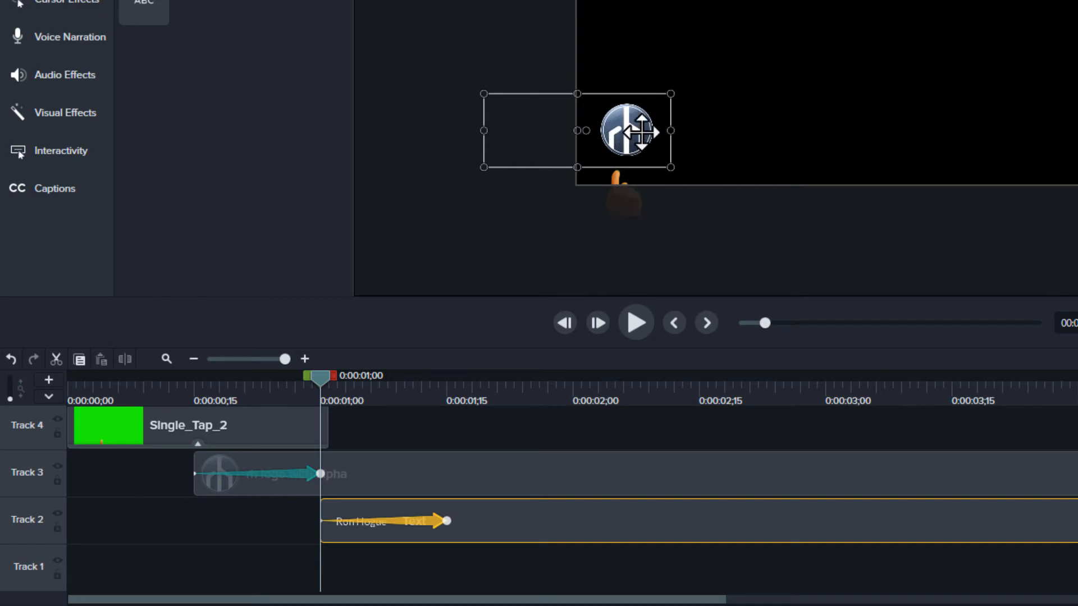
Step: Hide Track 3 to check the cropped text behind the logo, and show the track again
click(56, 481)
click(56, 481)
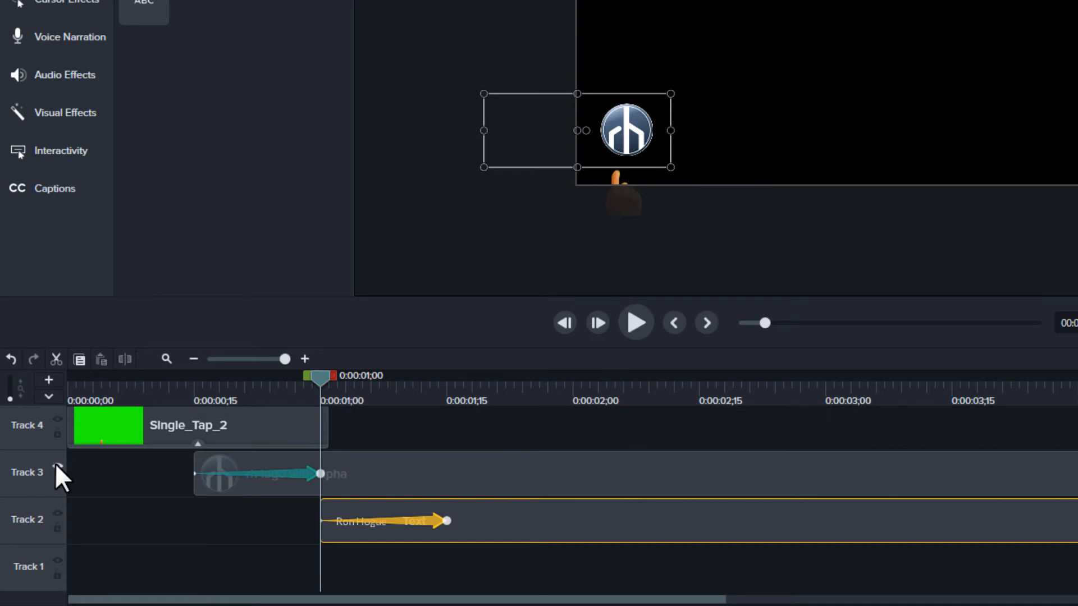
click(56, 467)
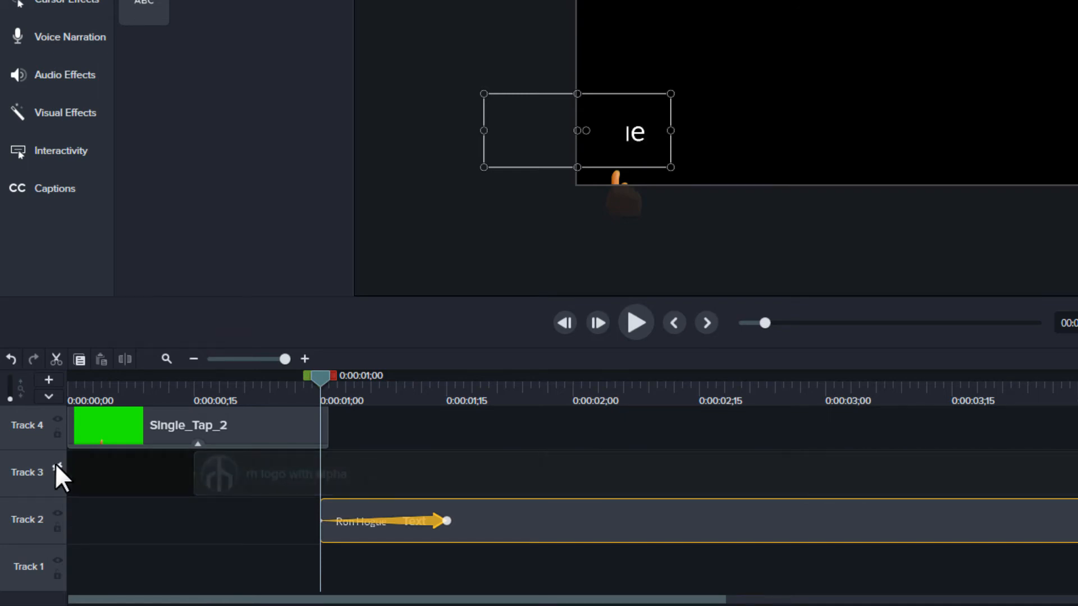
click(55, 465)
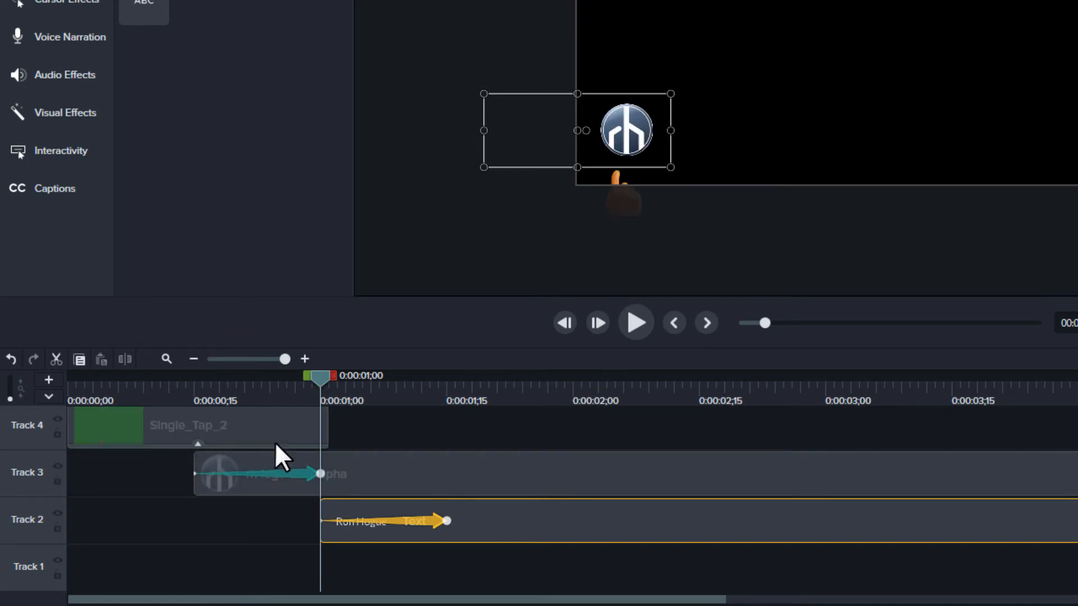
Step: Step frame by frame through the text animation from 0:00:01;00 to inspect the reveal, and return to near its start
key(period)
key(period)
key(period)
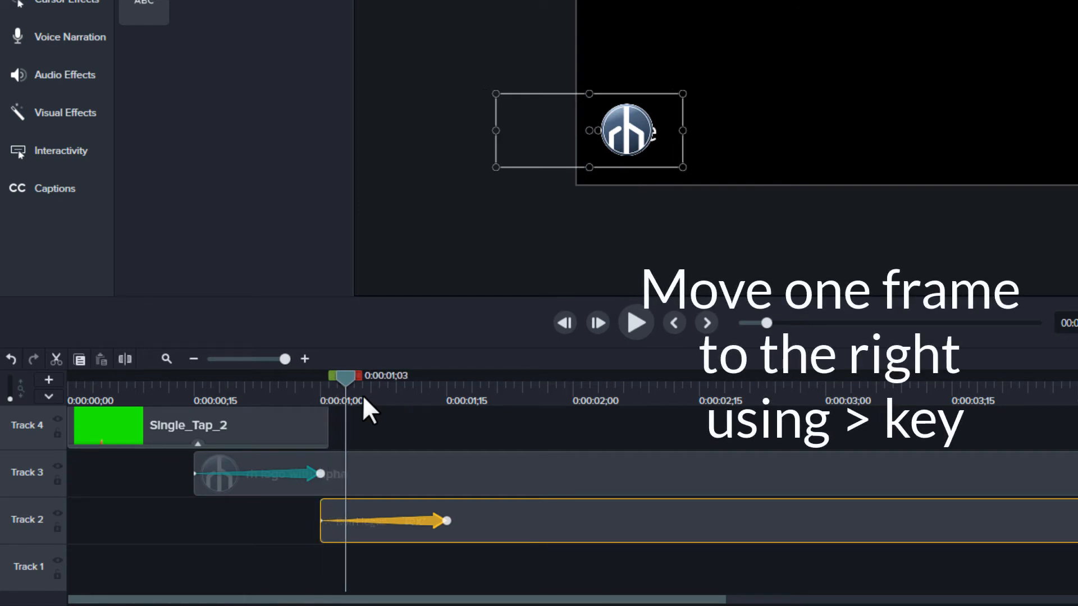
key(period)
key(period)
key(period)
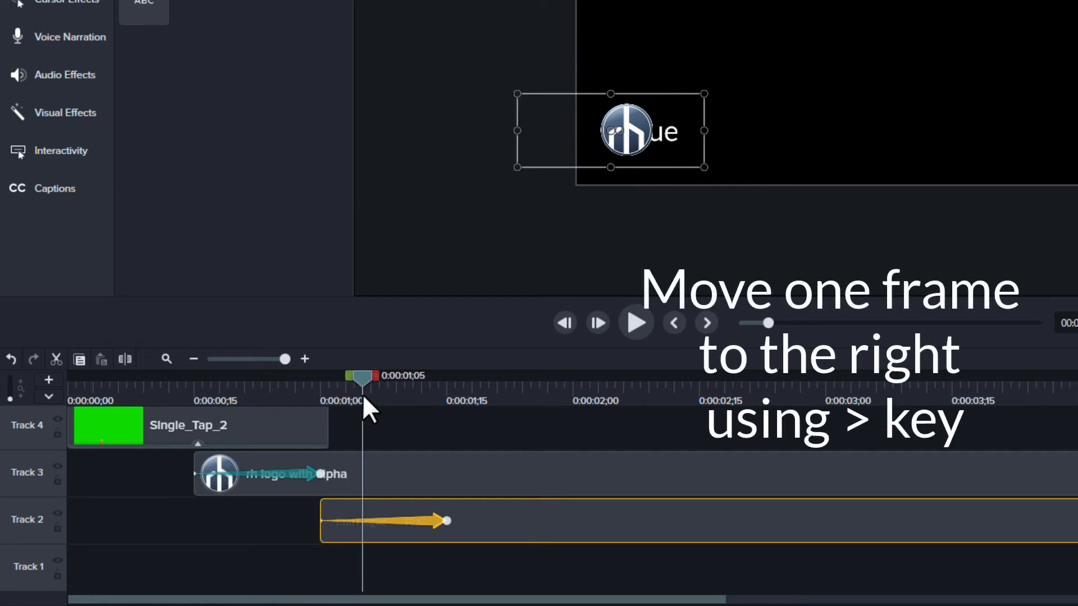
key(period)
key(period)
key(period)
key(period)
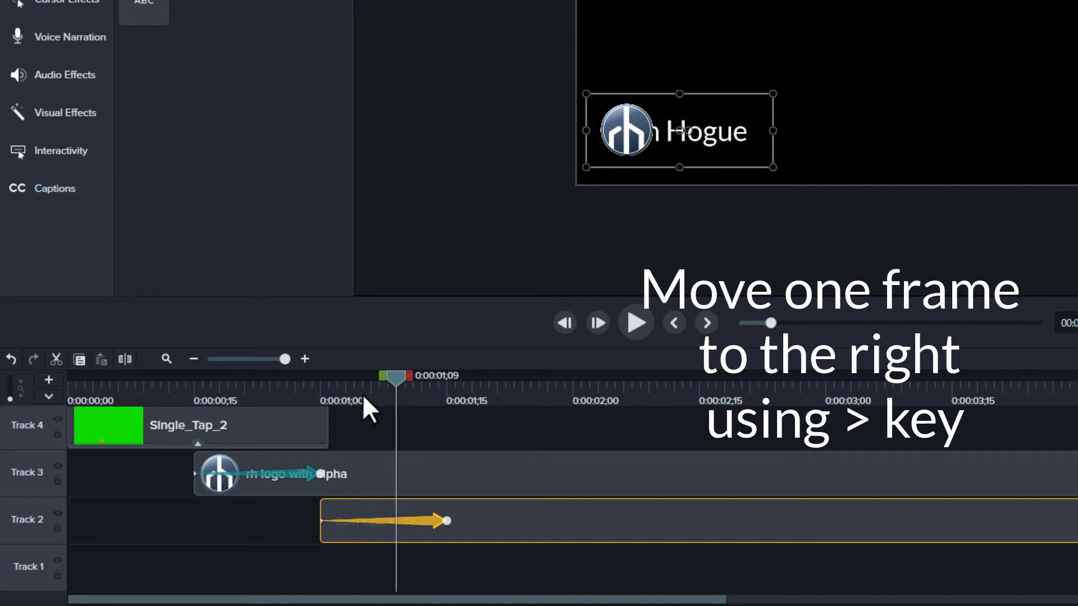
key(period)
key(period)
key(period)
key(period)
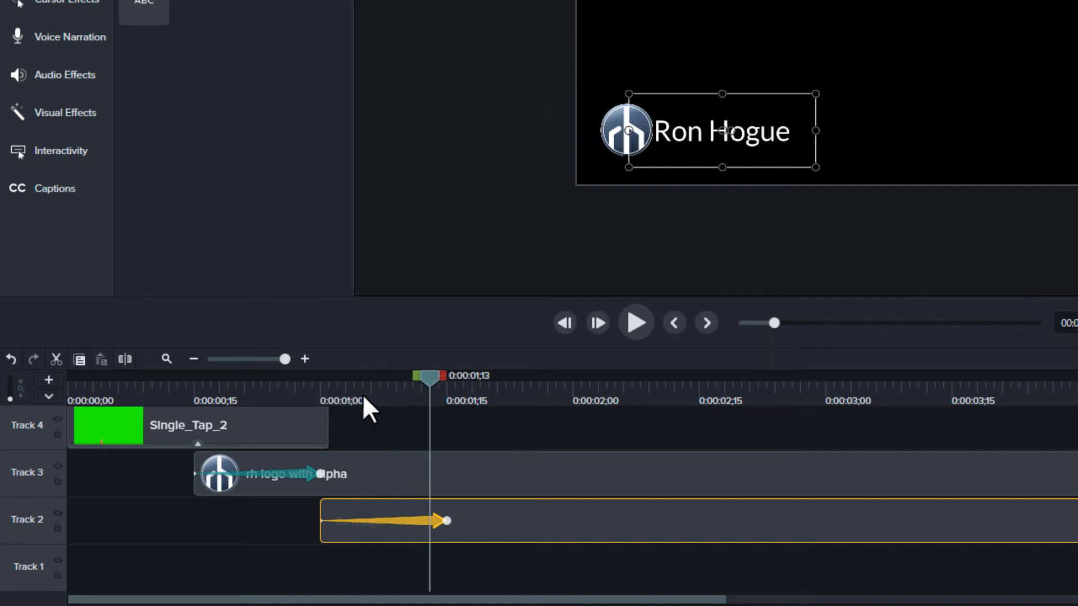
key(period)
drag(397, 390, 321, 397)
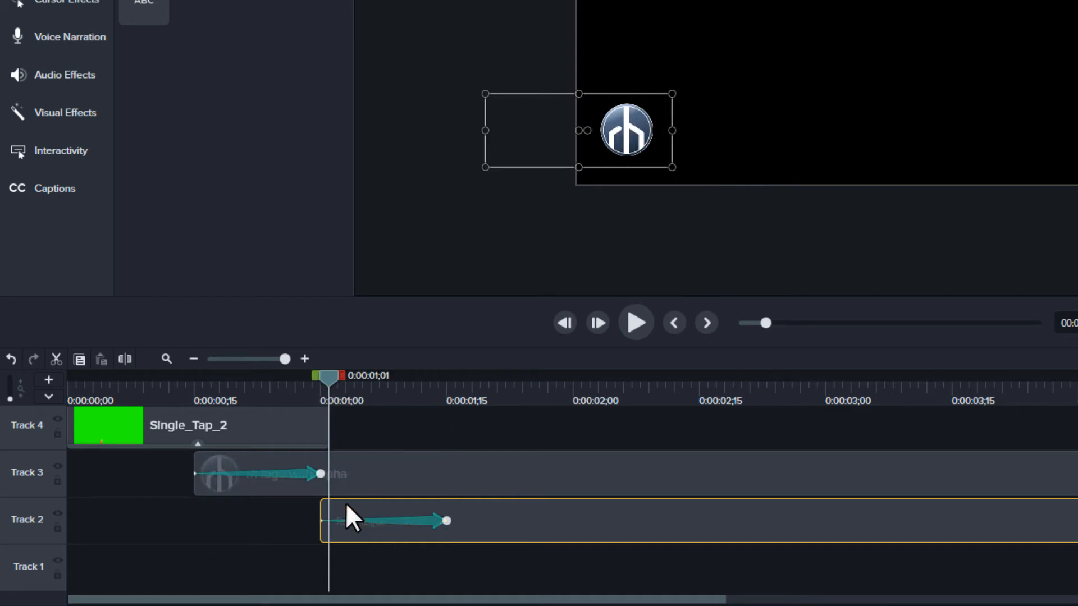
Step: At 0:00:01;00, lower the text callout's opacity to about 37%
key(comma)
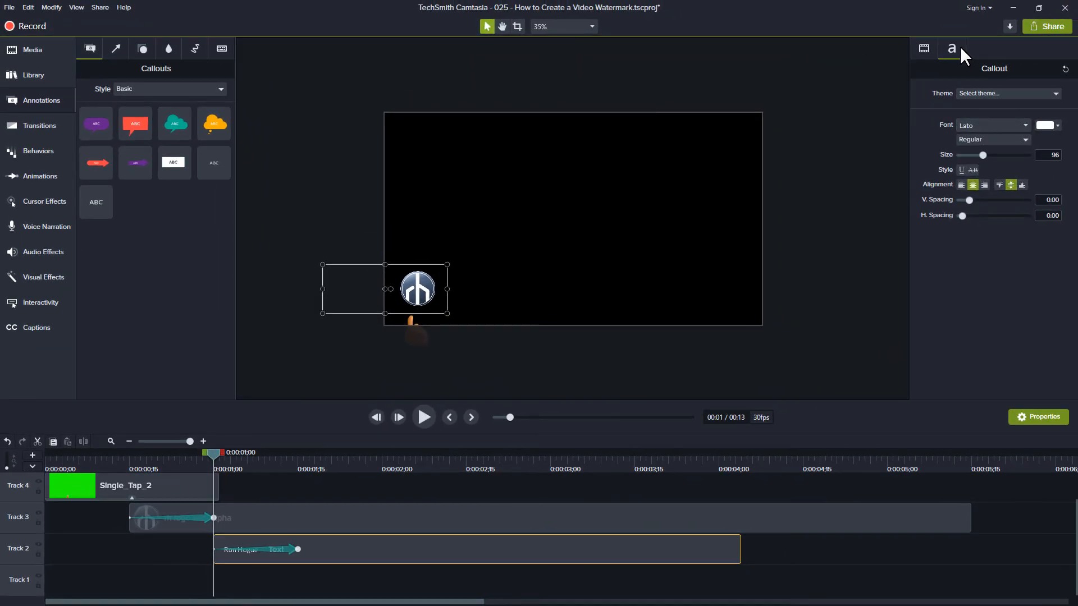
click(929, 49)
drag(1026, 105, 982, 105)
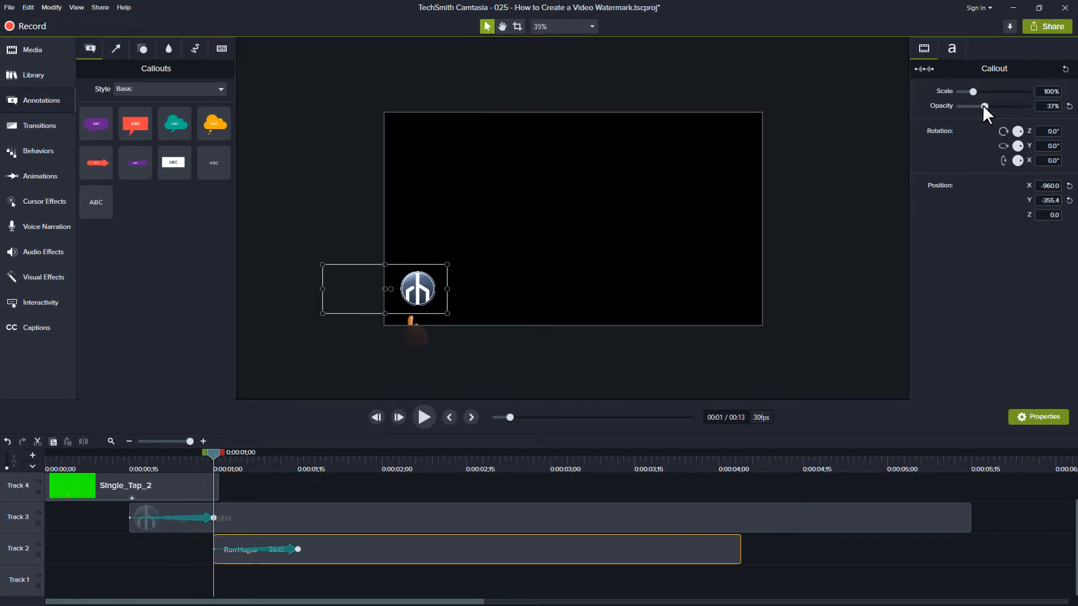
Step: Scrub through the text reveal, and play the watermark animation from the start of the timeline to check it
drag(218, 454, 270, 455)
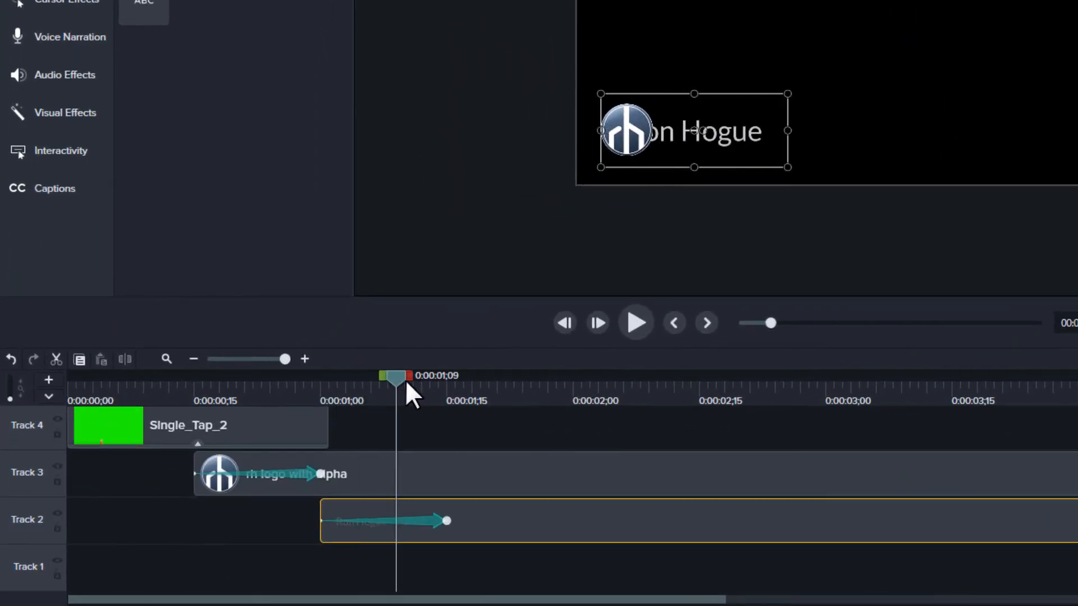
drag(407, 381, 54, 402)
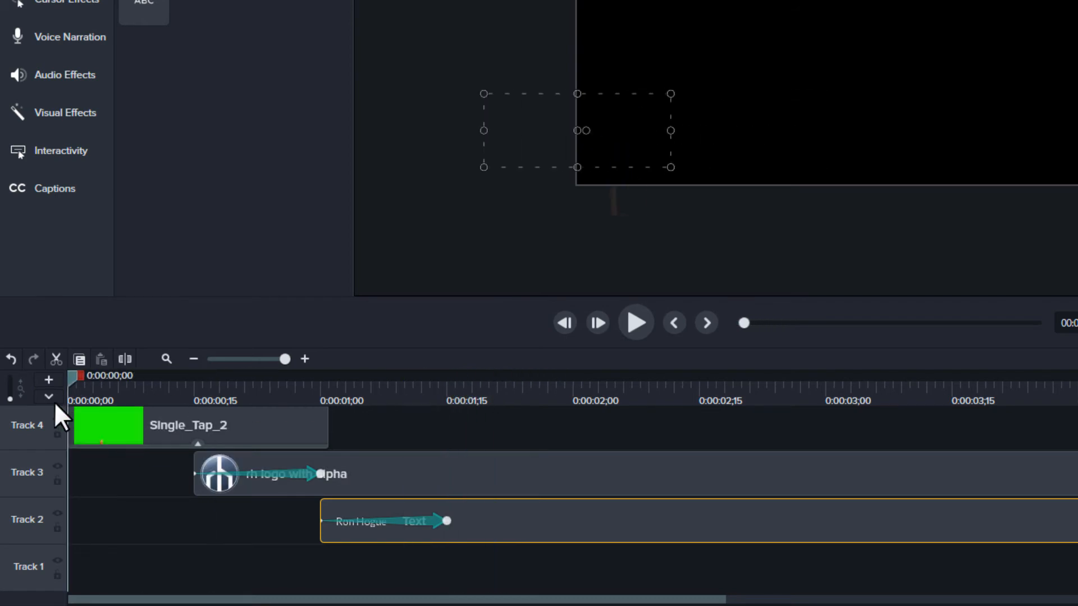
click(636, 321)
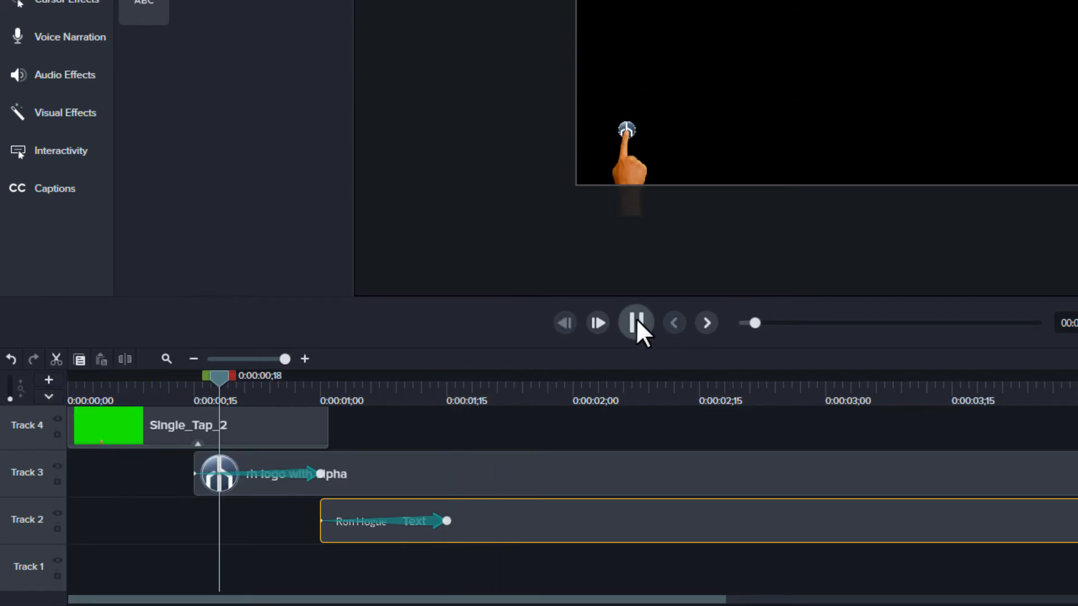
click(636, 318)
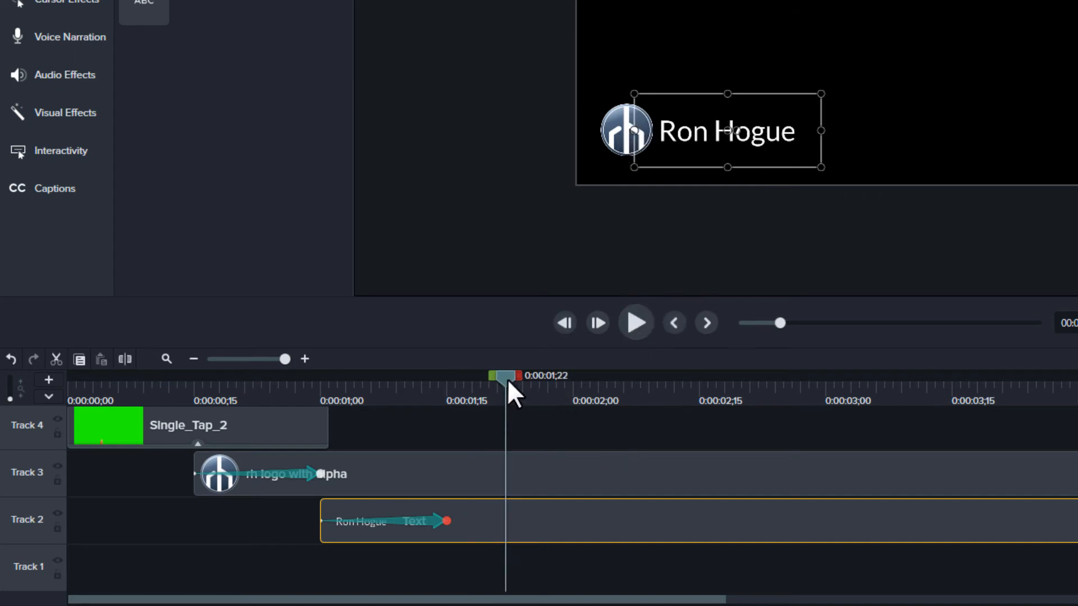
Step: Add a second custom animation to the text clip, running from 0:00:02;18 to 0:00:03;03
drag(506, 380, 848, 394)
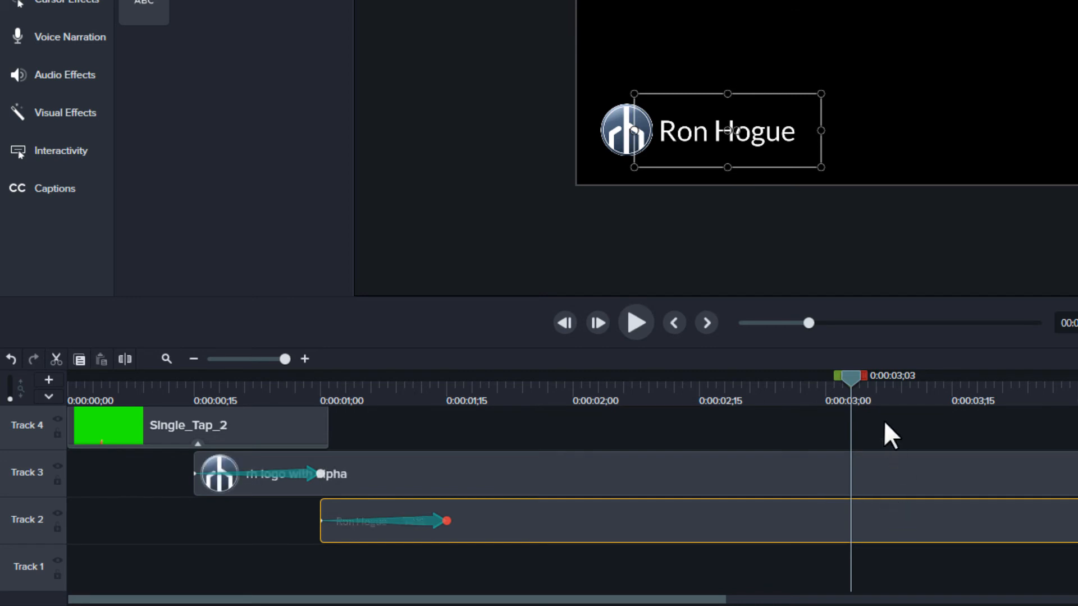
mouse_move(848, 377)
mouse_down()
mouse_move(890, 376)
mouse_move(850, 380)
mouse_up()
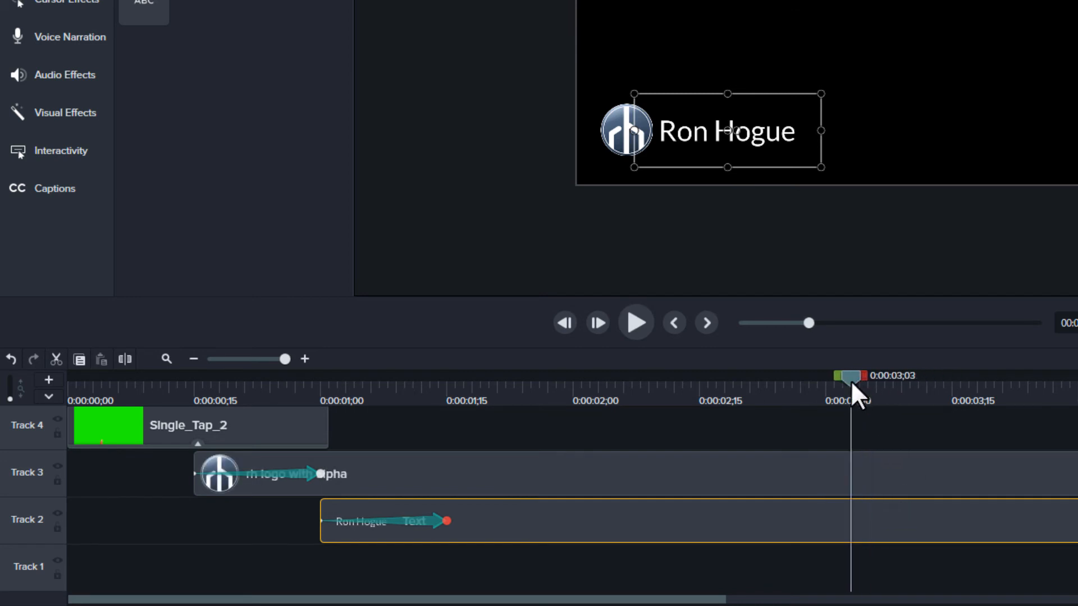
click(876, 518)
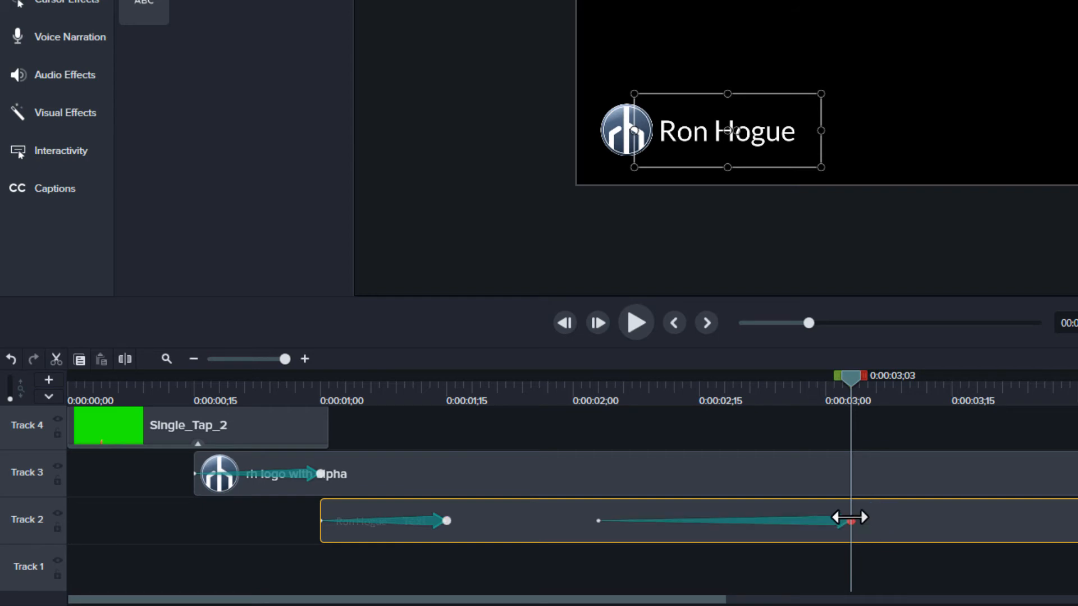
drag(598, 521, 724, 520)
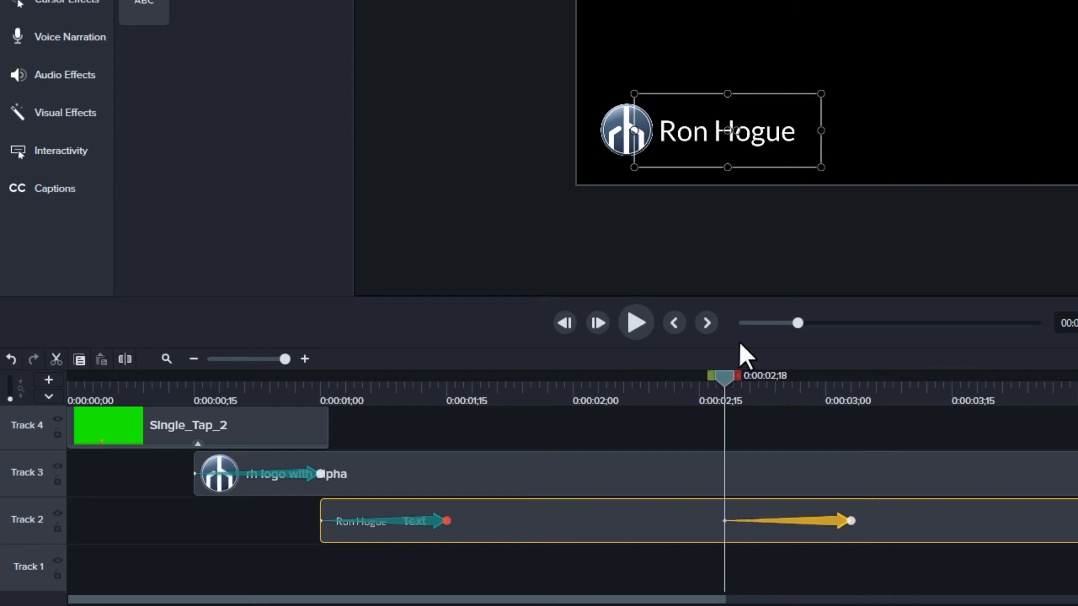
Step: Copy the text clip's properties at 0:00:01;00 and paste them at 0:00:03;06, past its second animation, so the text retracts behind the logo
click(340, 506)
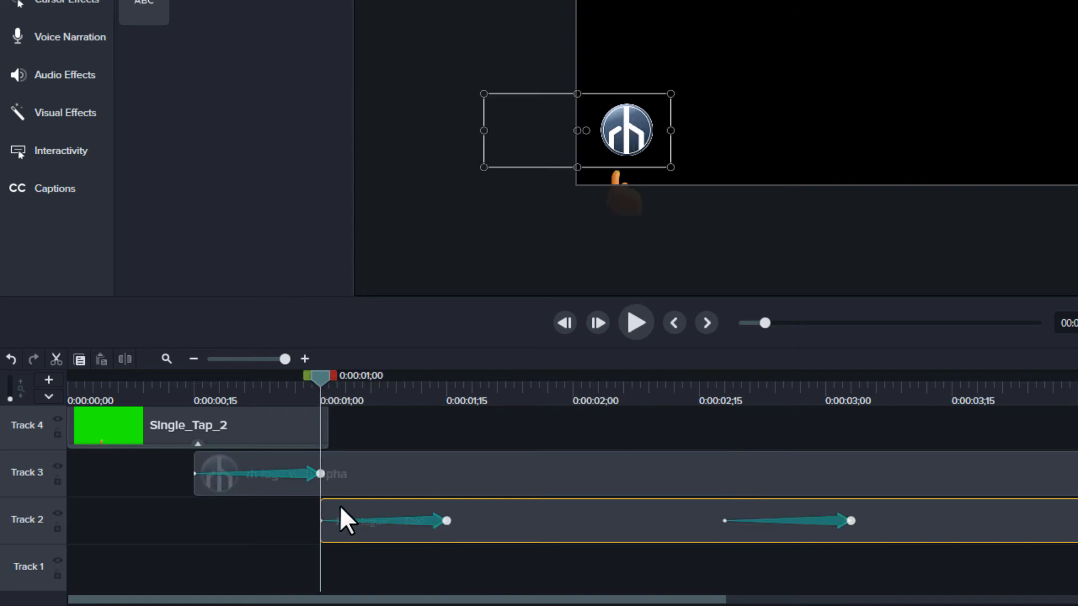
right_click(338, 520)
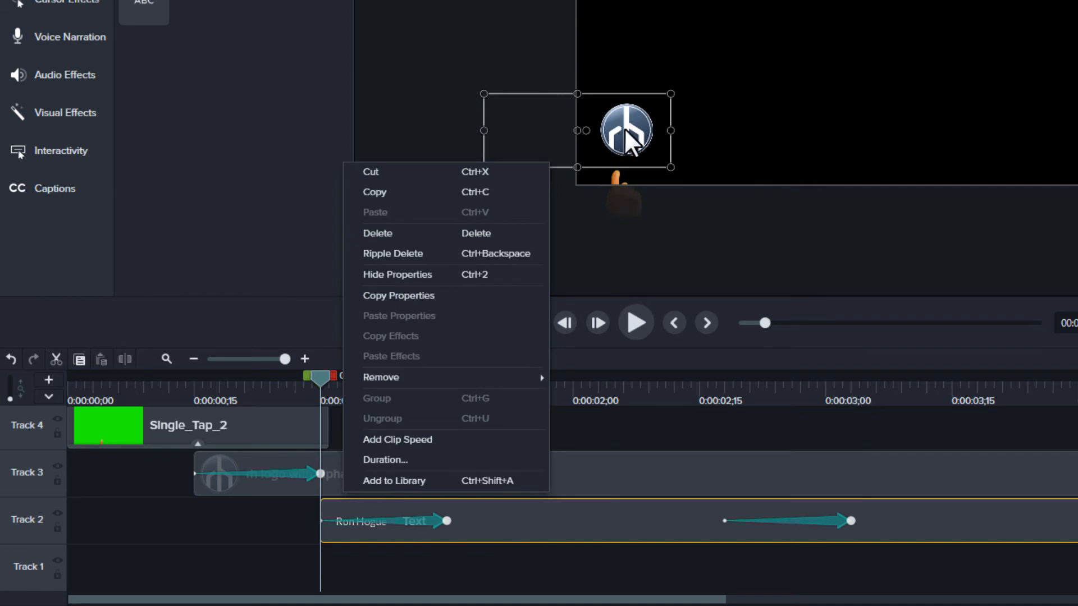
click(391, 294)
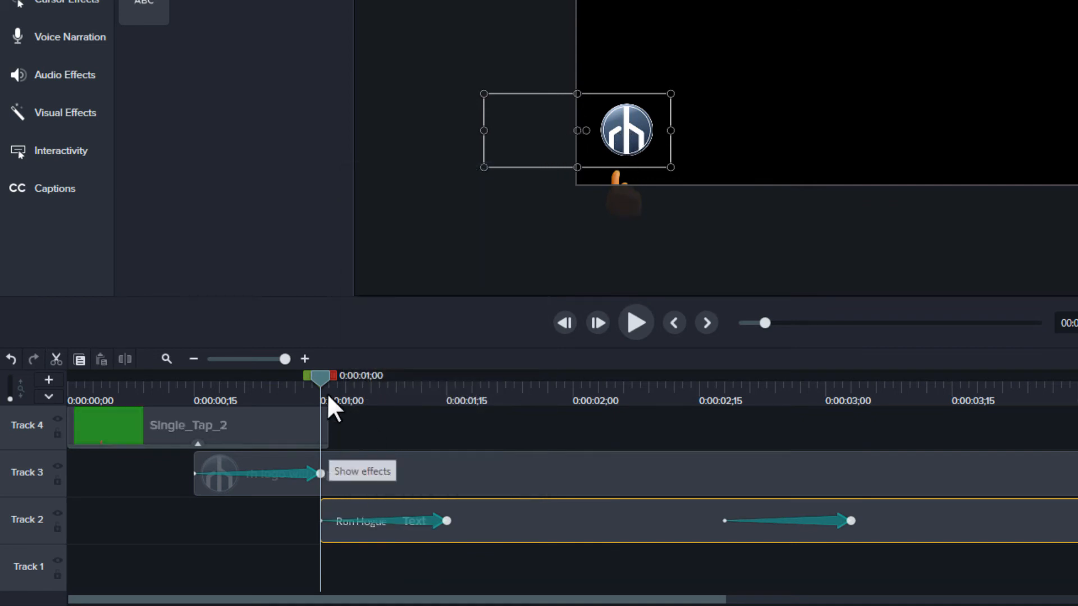
drag(345, 374, 878, 392)
right_click(885, 522)
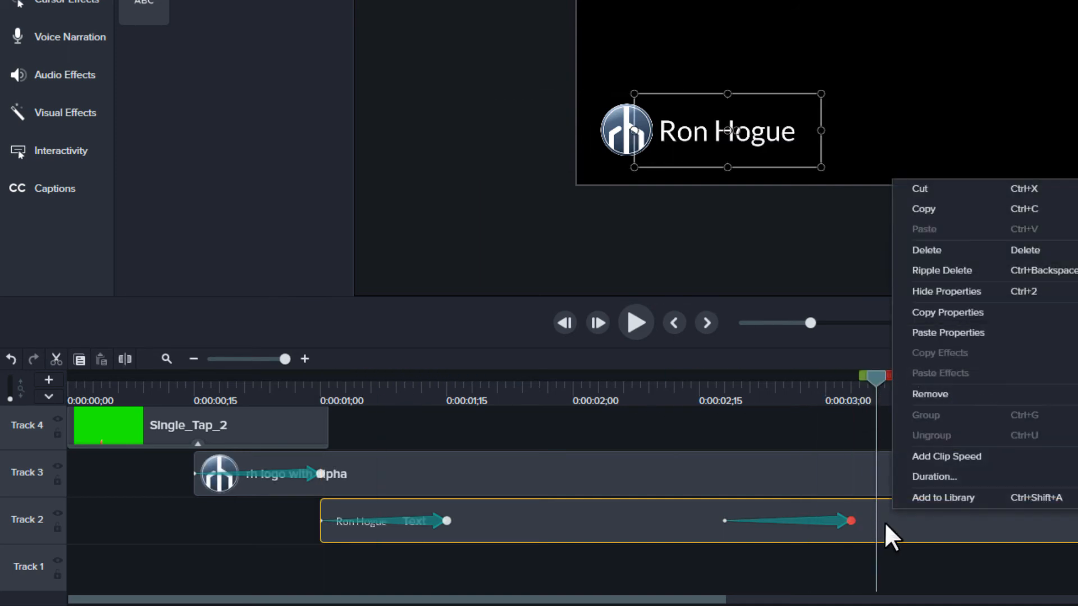
click(971, 331)
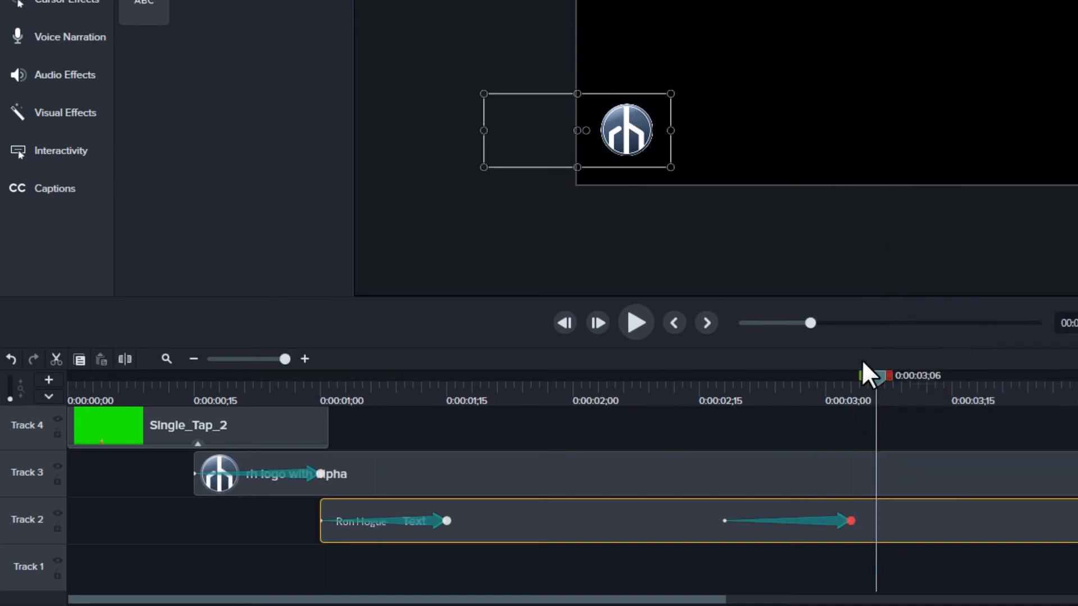
Step: Step frame by frame from 0:00:02;18 through the text's closing animation to examine how it slides behind the logo
drag(712, 393, 724, 392)
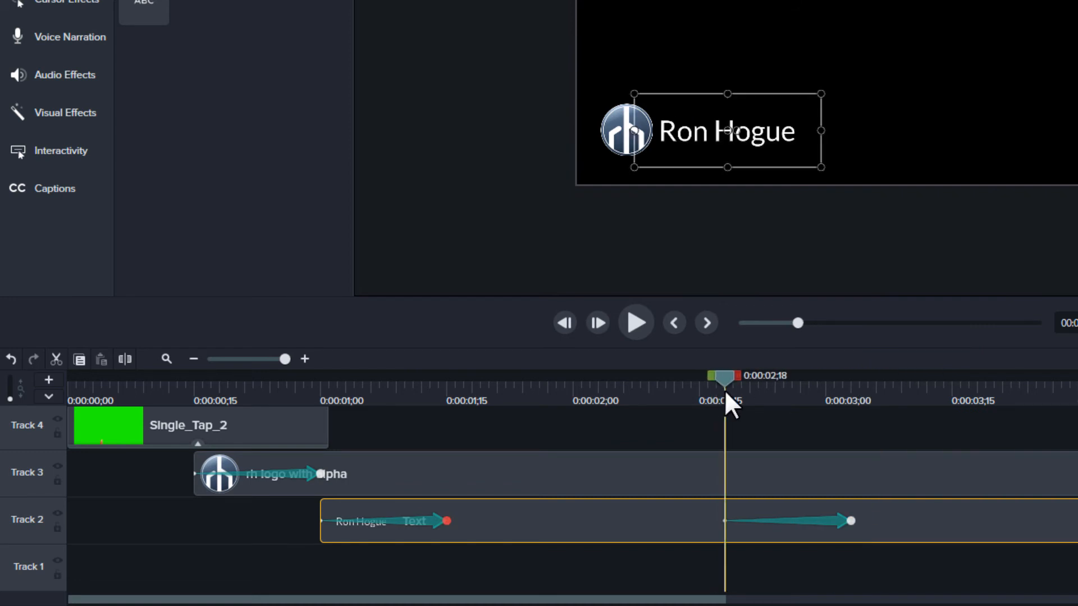
key(period)
key(period)
key(period)
key(period)
key(period)
key(period)
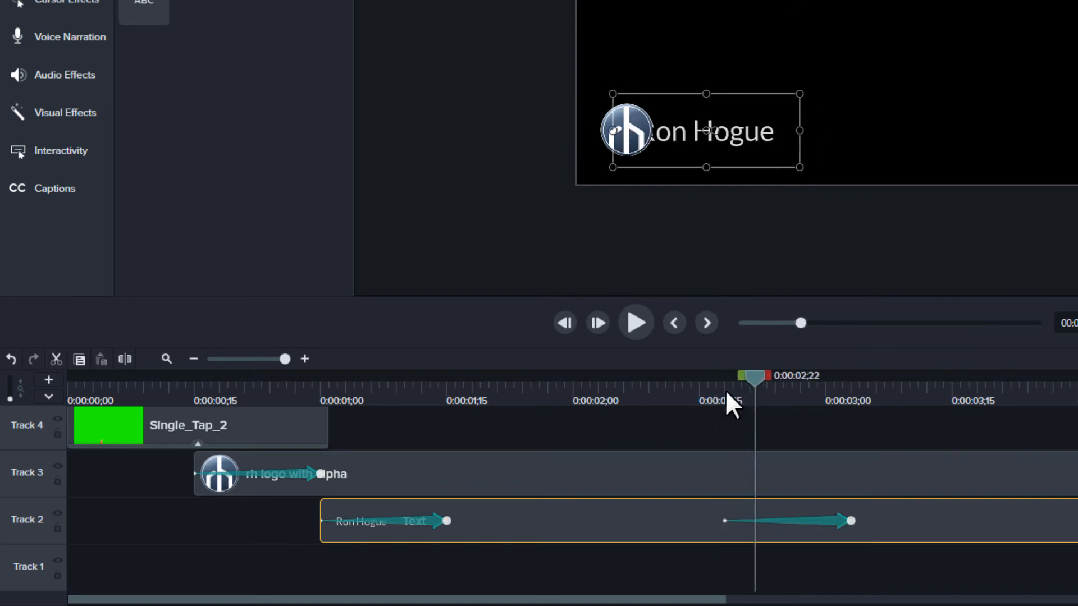
key(period)
key(period)
key(period)
key(period)
key(period)
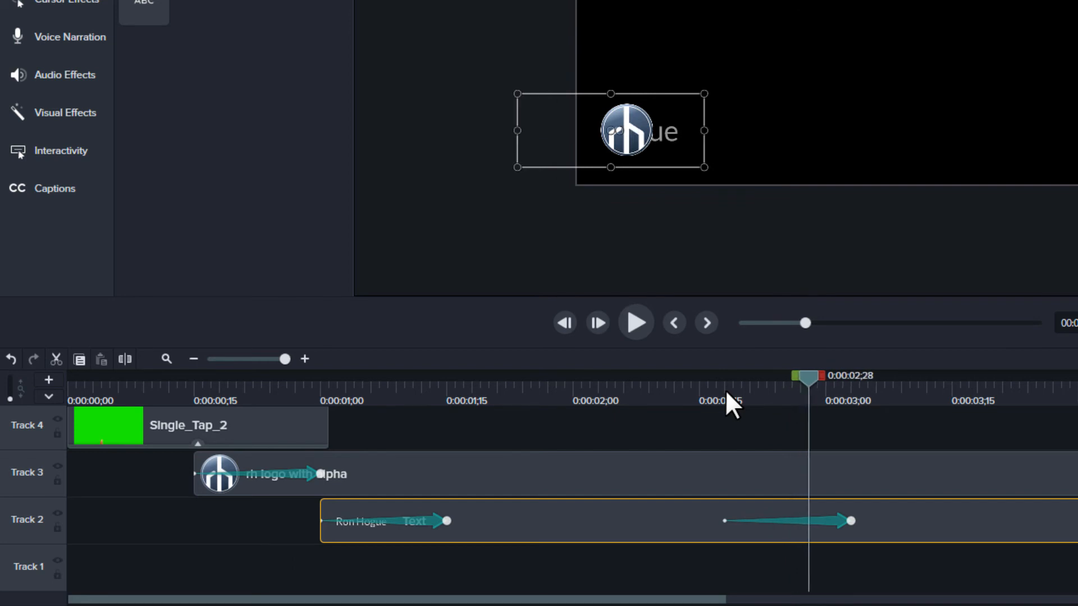
key(period)
key(period)
key(period)
key(period)
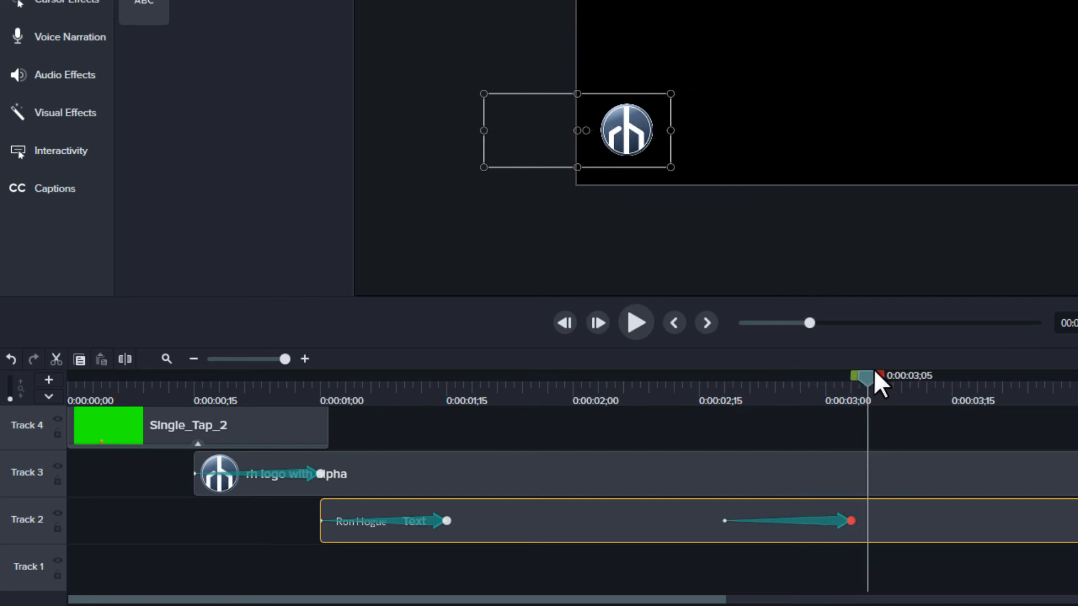
Step: Move the text's closing animation so that it finishes at the end of the text clip, at 0:00:04;04
drag(881, 378, 1044, 378)
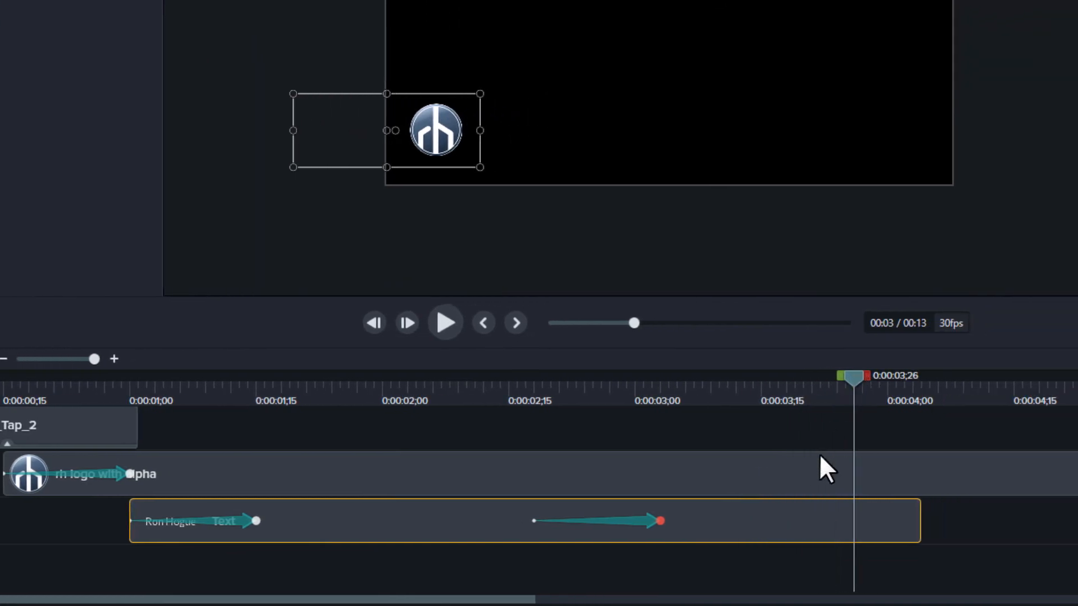
click(1019, 469)
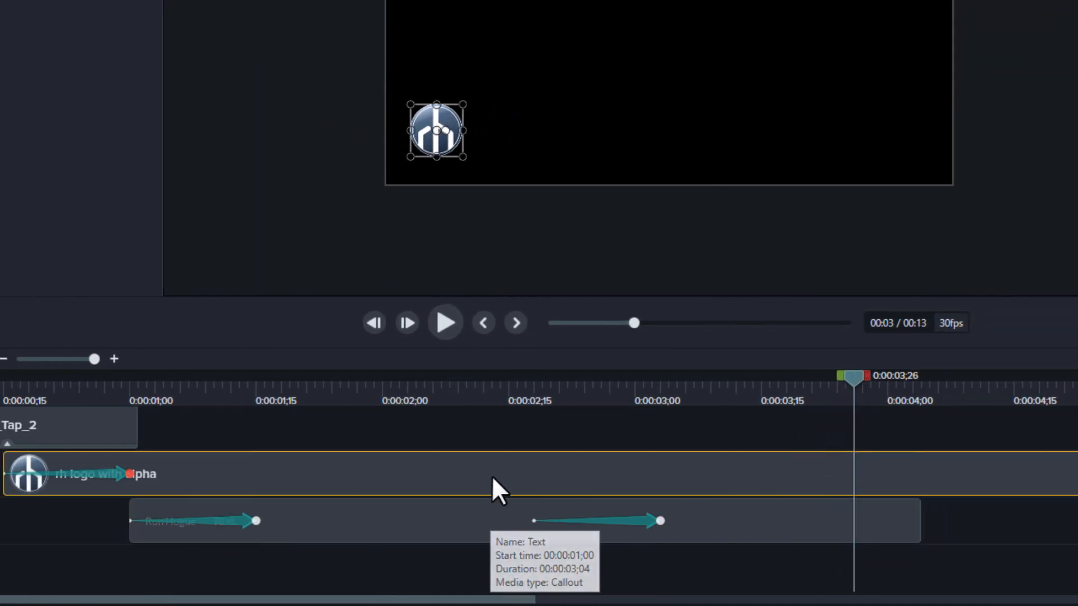
drag(634, 518, 897, 518)
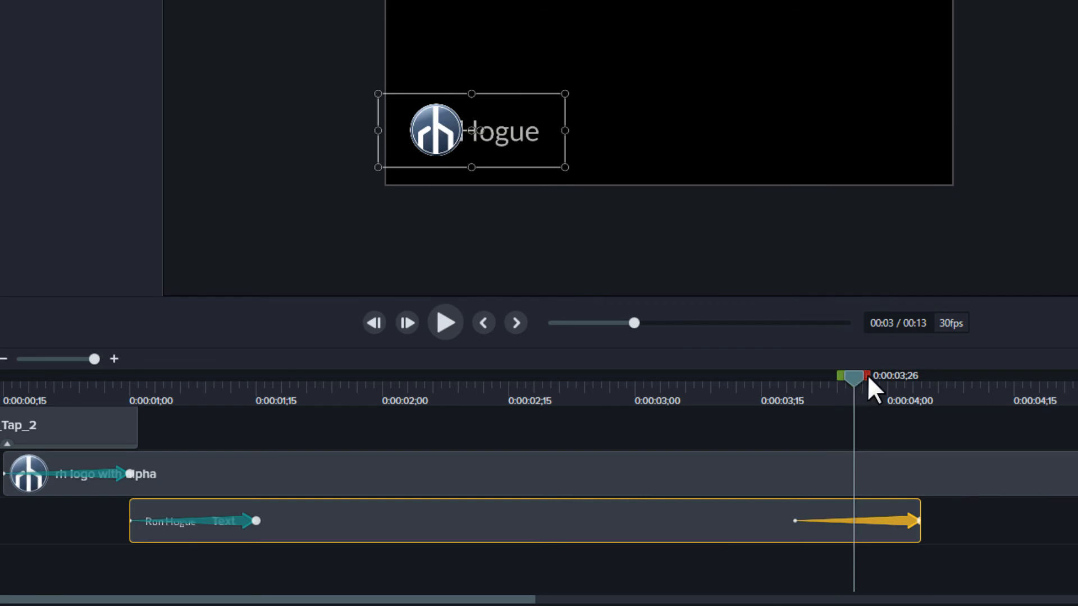
drag(867, 375, 921, 376)
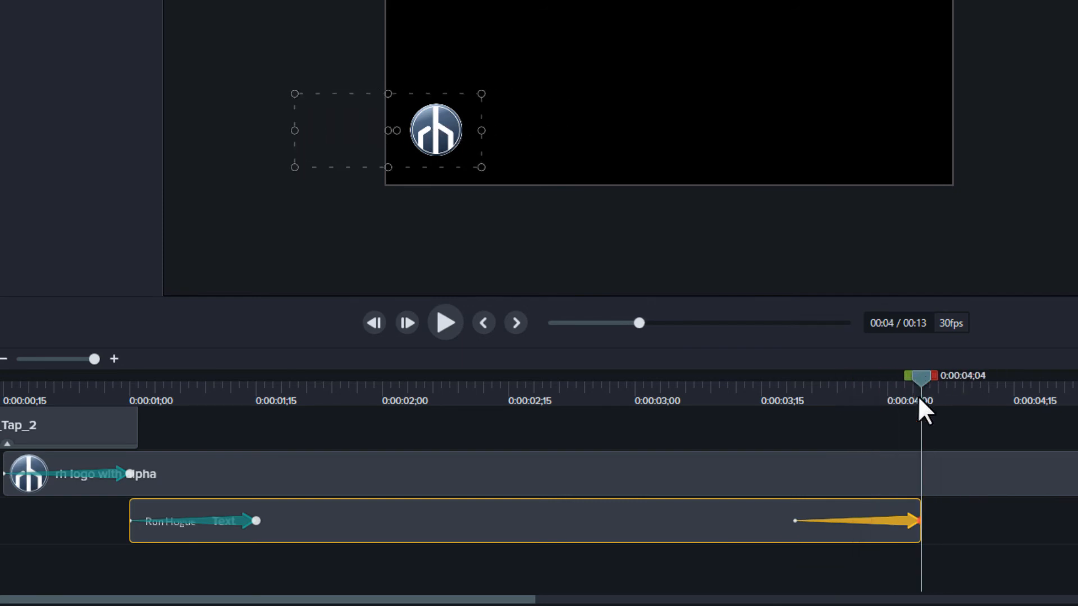
Step: Add a closing custom animation to the logo clip, shorten it, and align its start with the text clip's end at 0:00:04;04
click(957, 474)
click(1055, 387)
key(shift+a)
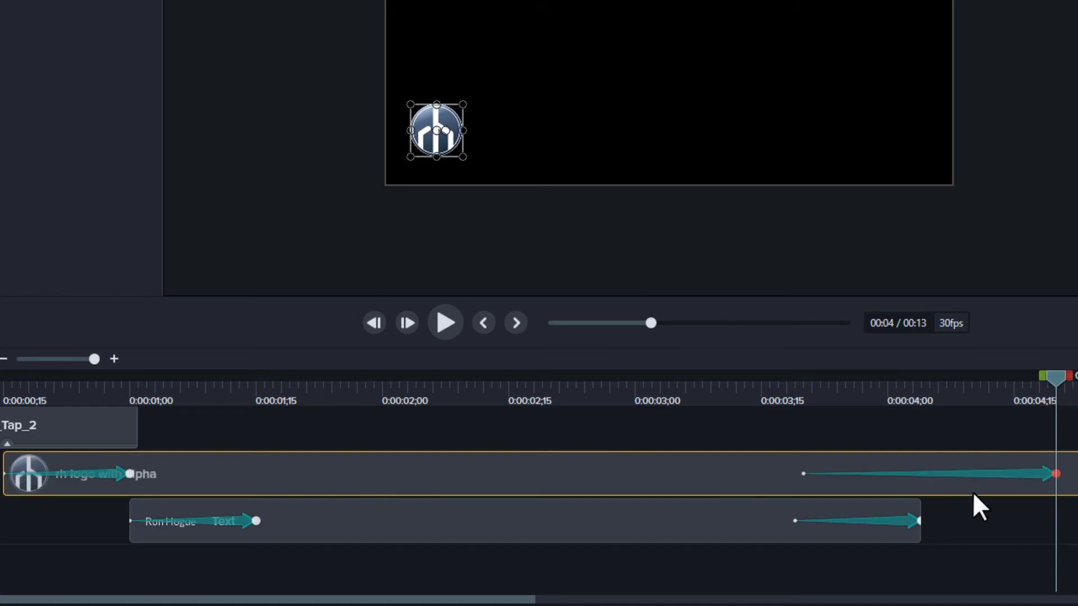
drag(802, 474, 1055, 473)
drag(990, 472, 970, 473)
drag(971, 376, 908, 387)
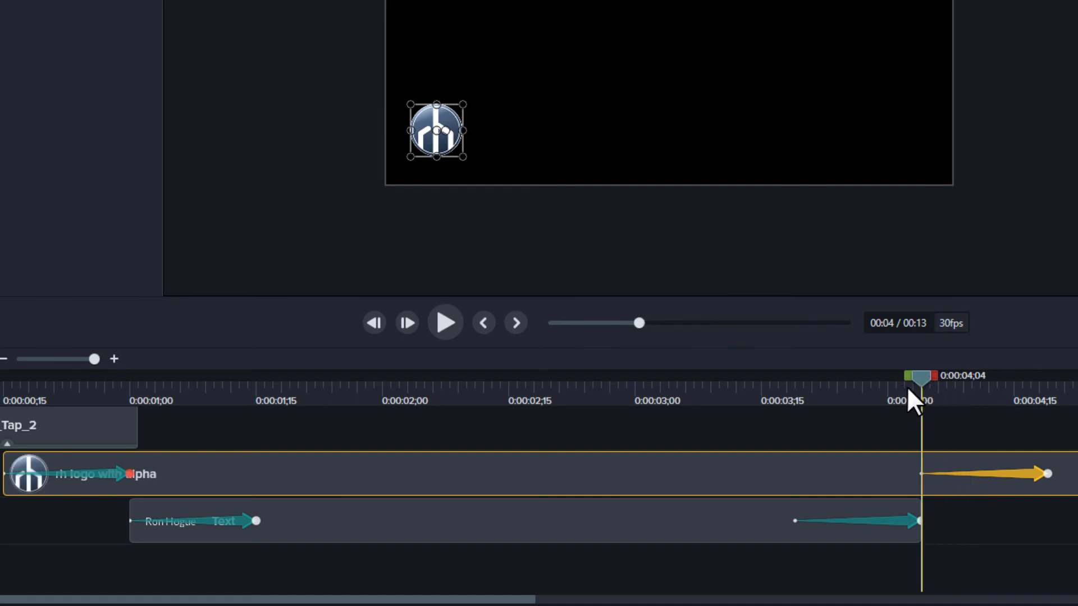
Step: Copy the logo's properties from the start of its clip and paste them after its closing animation so the logo shrinks away
double_click(14, 460)
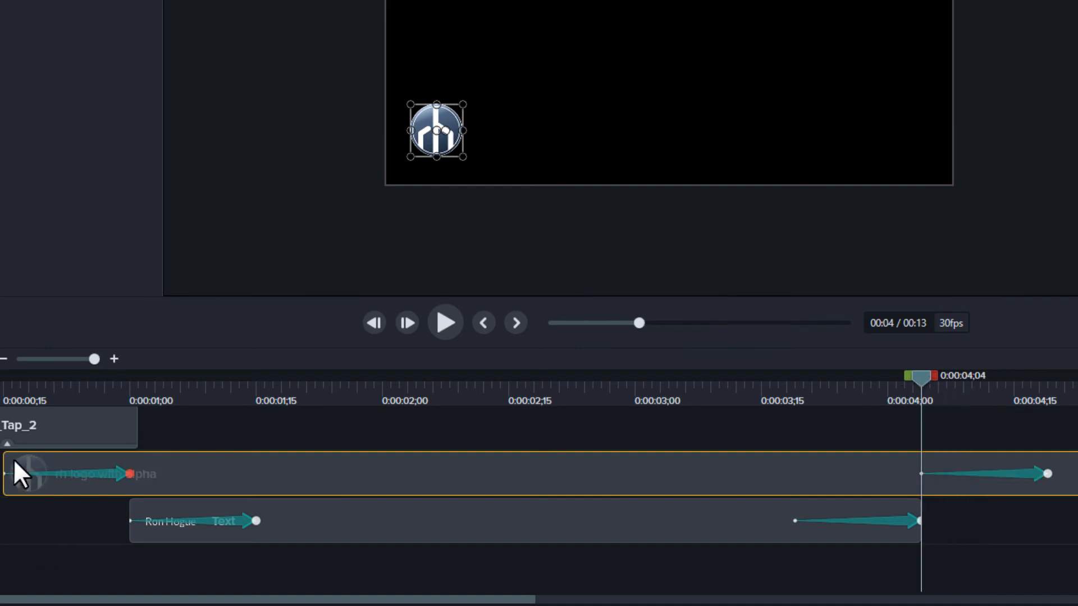
right_click(14, 461)
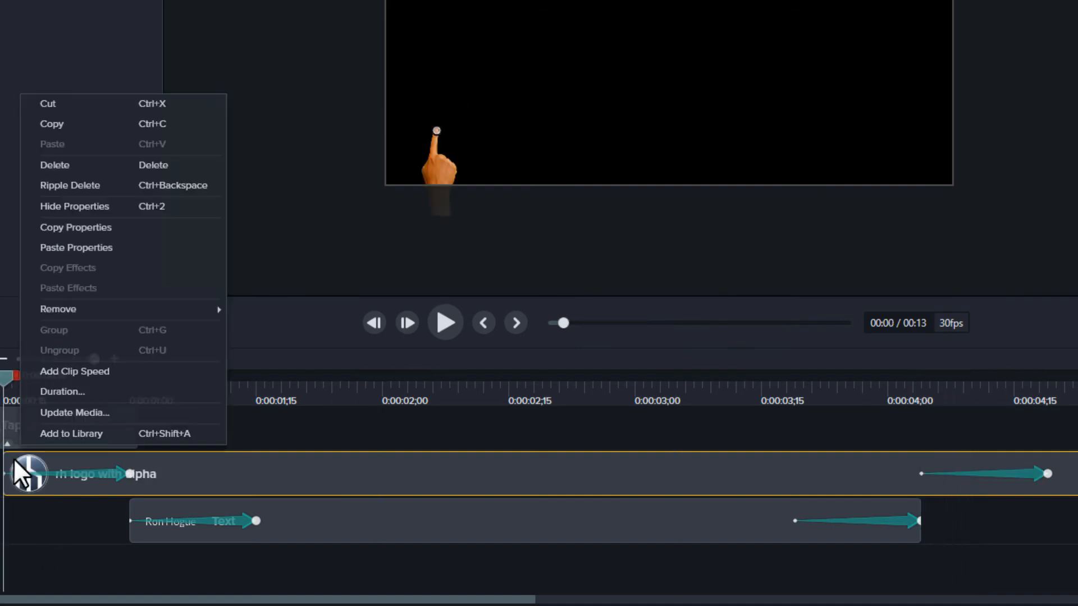
click(93, 226)
click(1072, 391)
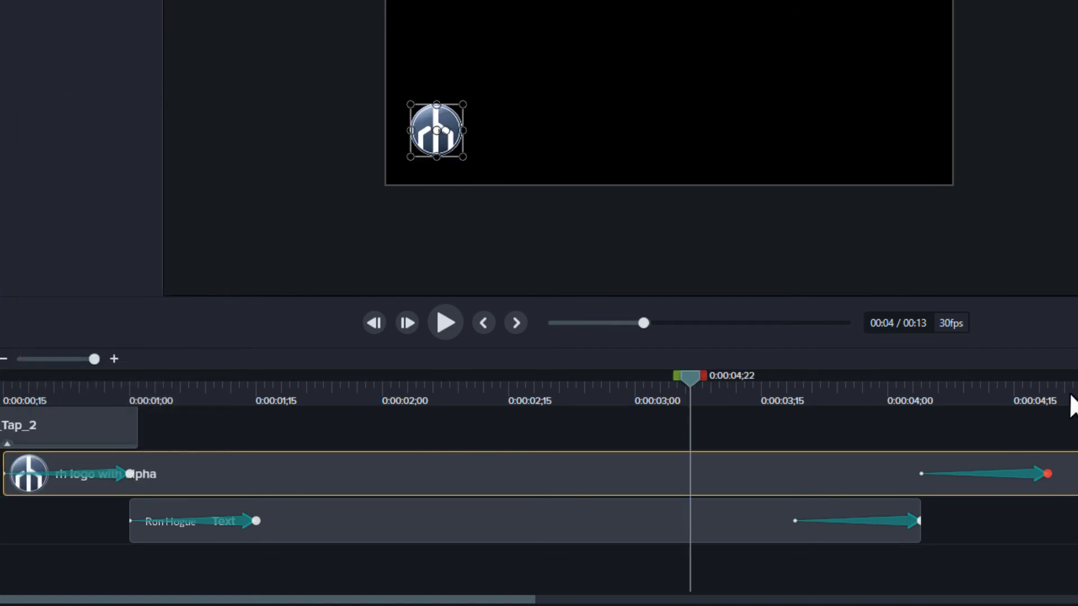
right_click(1069, 467)
click(1074, 262)
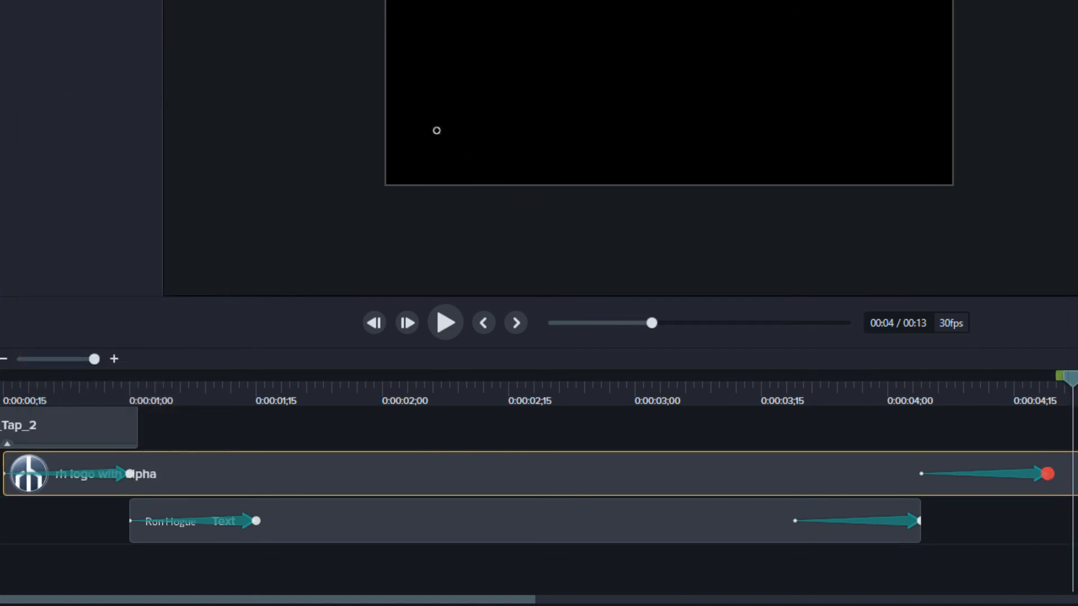
drag(921, 386, 1038, 370)
Step: Copy the Single_Tap_2 clip, paste it at 0:00:03;08, and move the copy up to Track 4
click(33, 433)
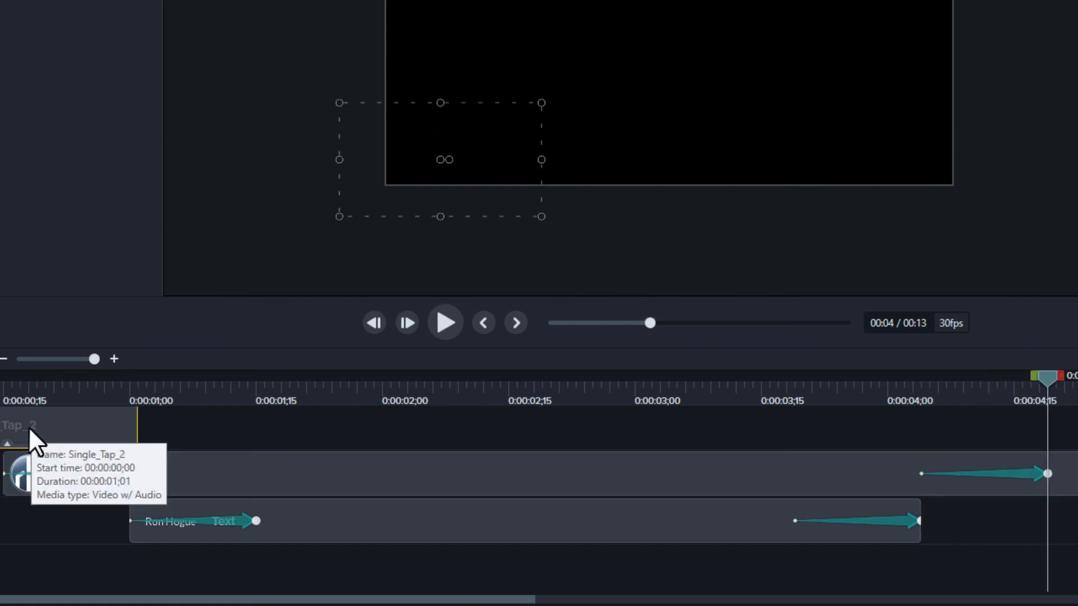
click(0, 386)
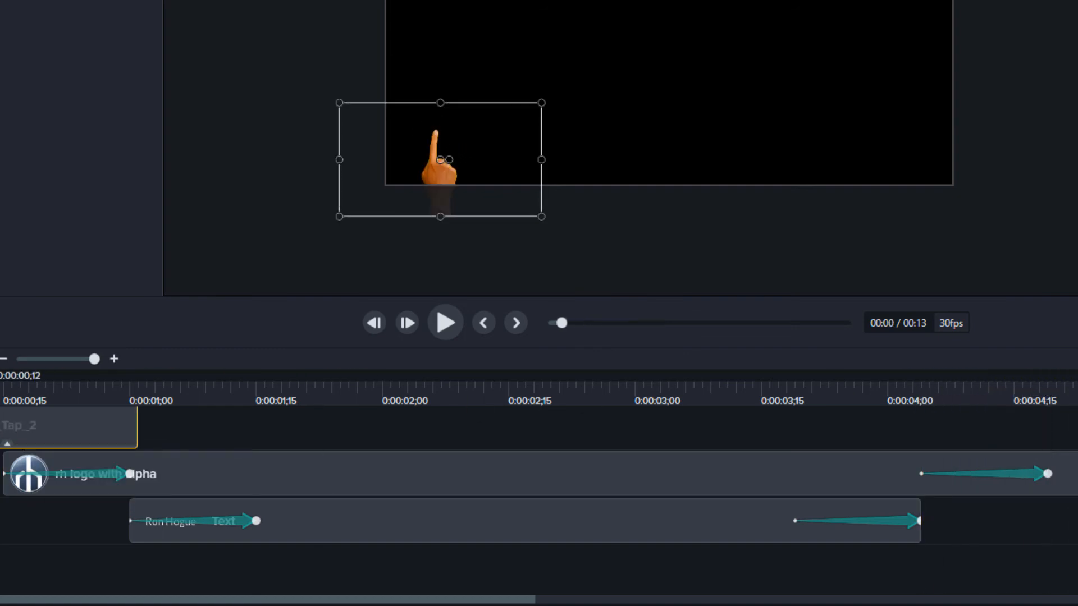
click(3, 382)
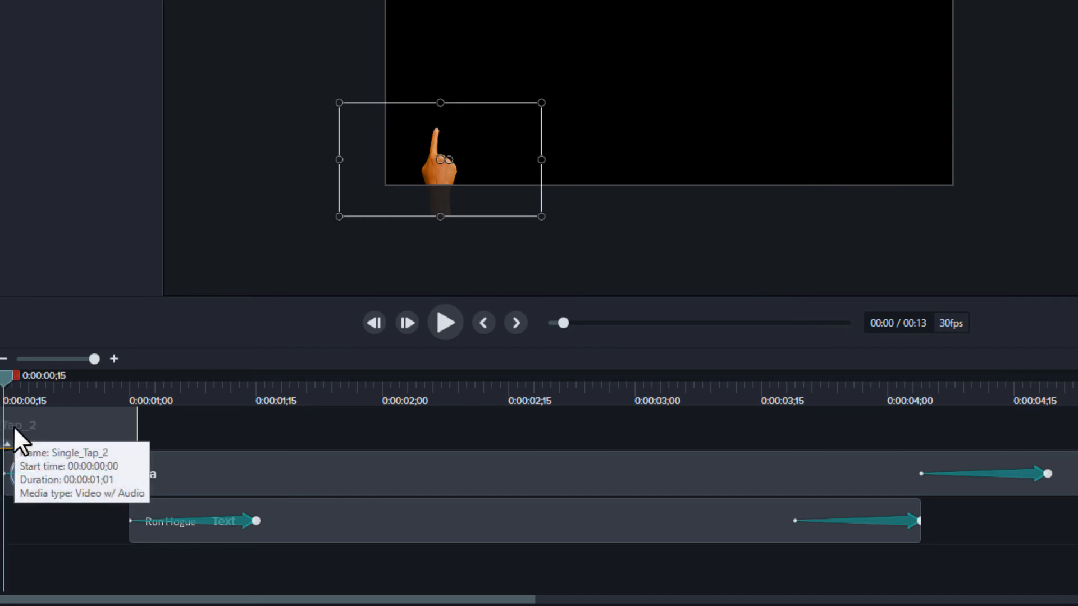
drag(764, 394, 702, 379)
key(ctrl+v)
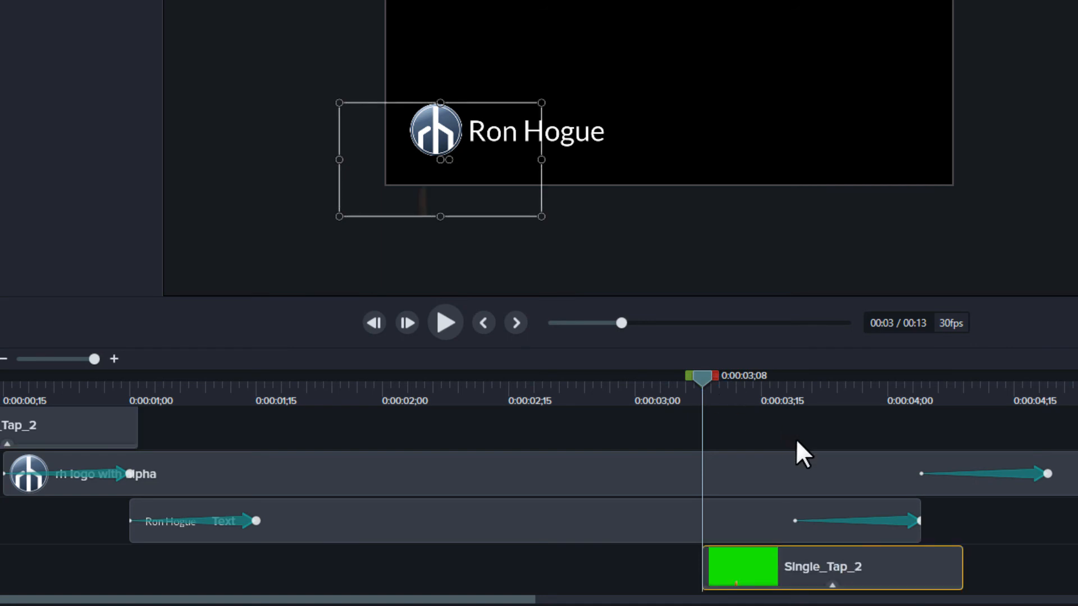
drag(724, 547, 777, 437)
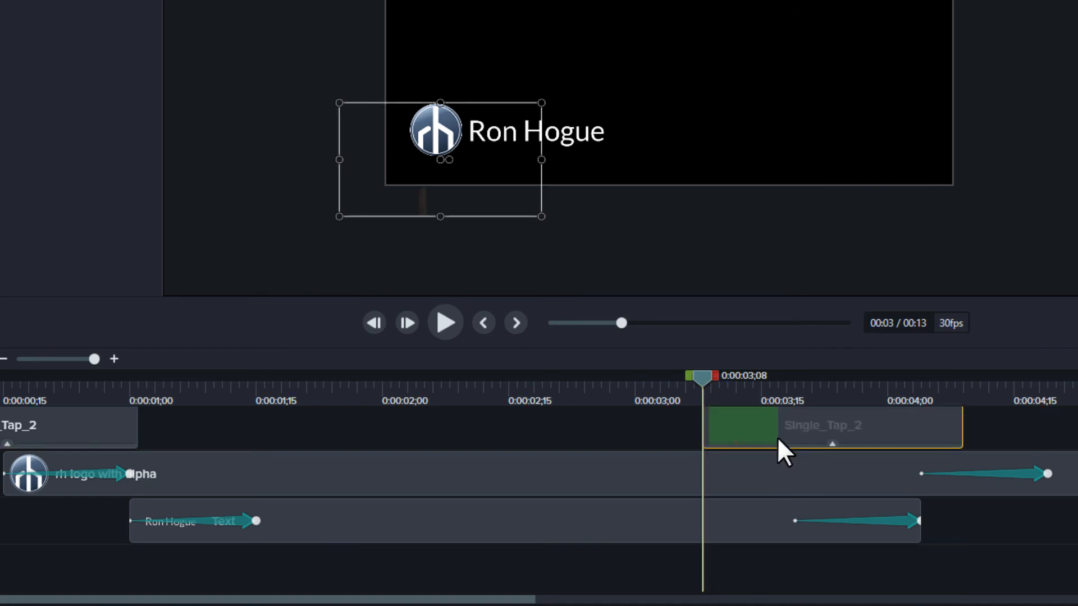
Step: Step frame by frame through the second tap clip and measure the span between its touch frame and the start of the text's closing animation
key(period)
key(period)
key(period)
key(period)
key(period)
key(period)
key(period)
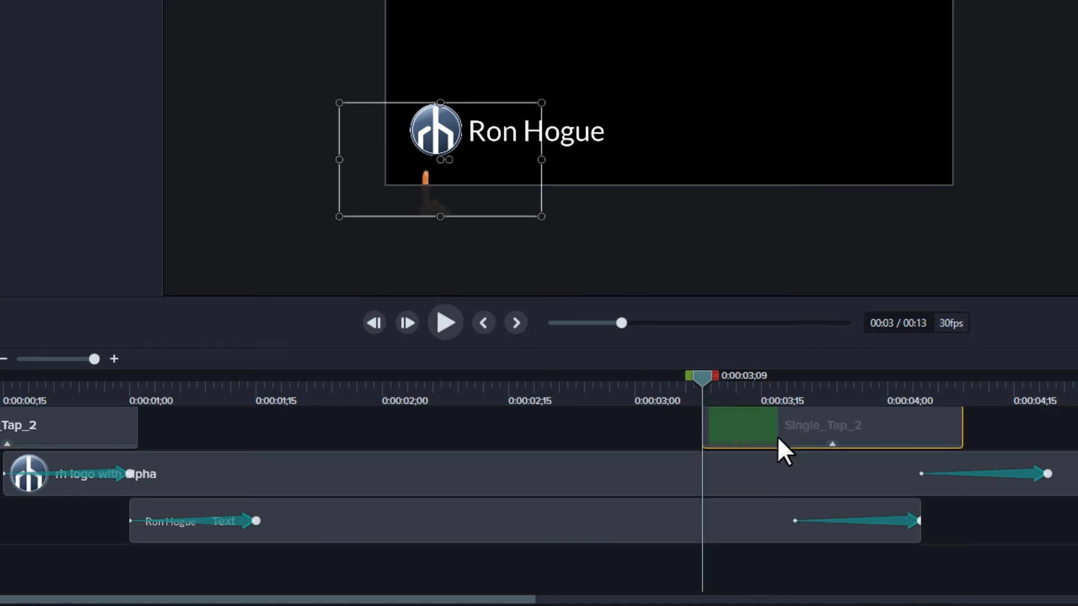
key(period)
key(period)
key(period)
key(period)
key(period)
key(period)
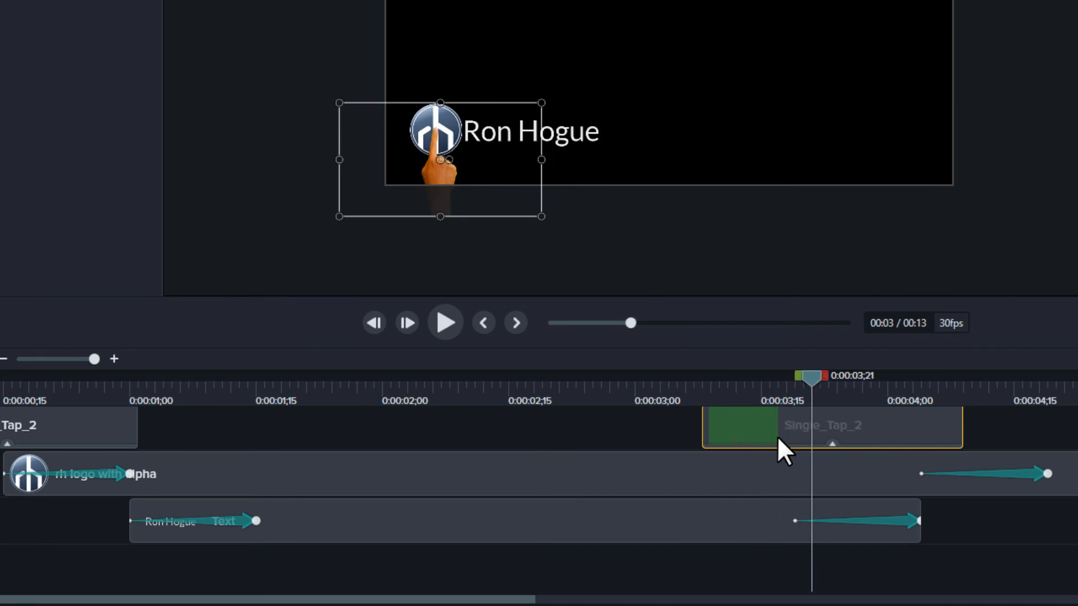
key(period)
key(period)
key(period)
key(period)
key(period)
key(period)
key(period)
key(period)
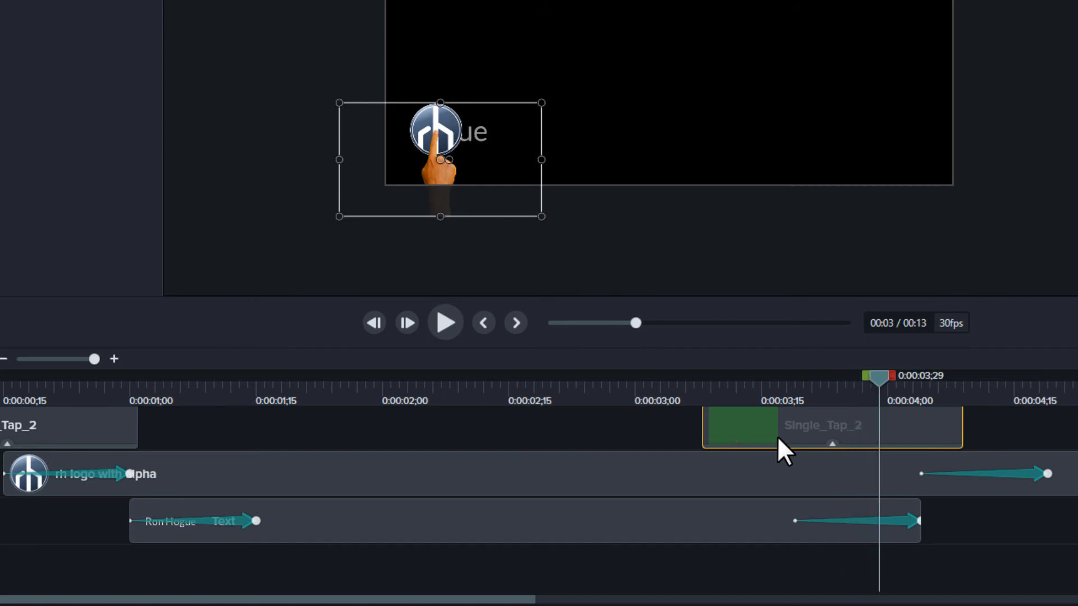
key(comma)
key(comma)
key(period)
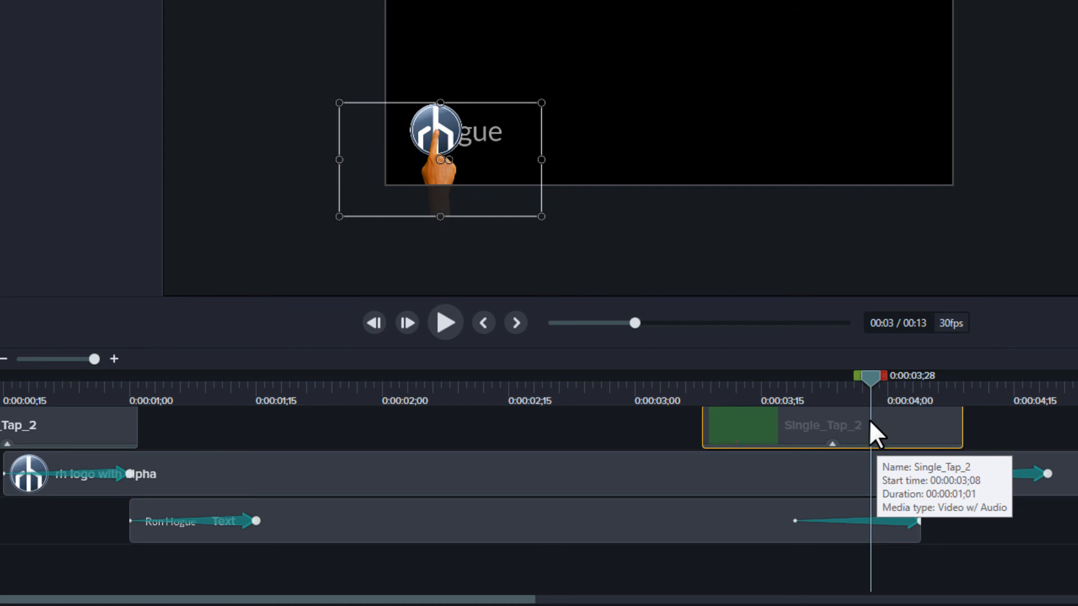
drag(855, 375, 773, 372)
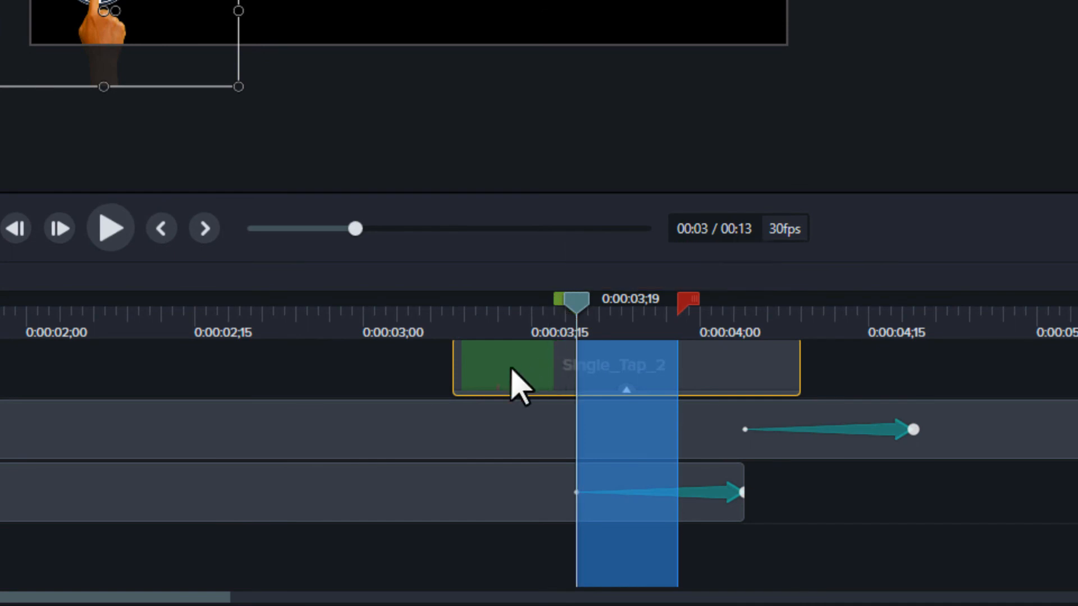
Step: Move the second Single_Tap_2 clip nine frames earlier so it starts at 0:00:02;29
click(451, 317)
click(479, 379)
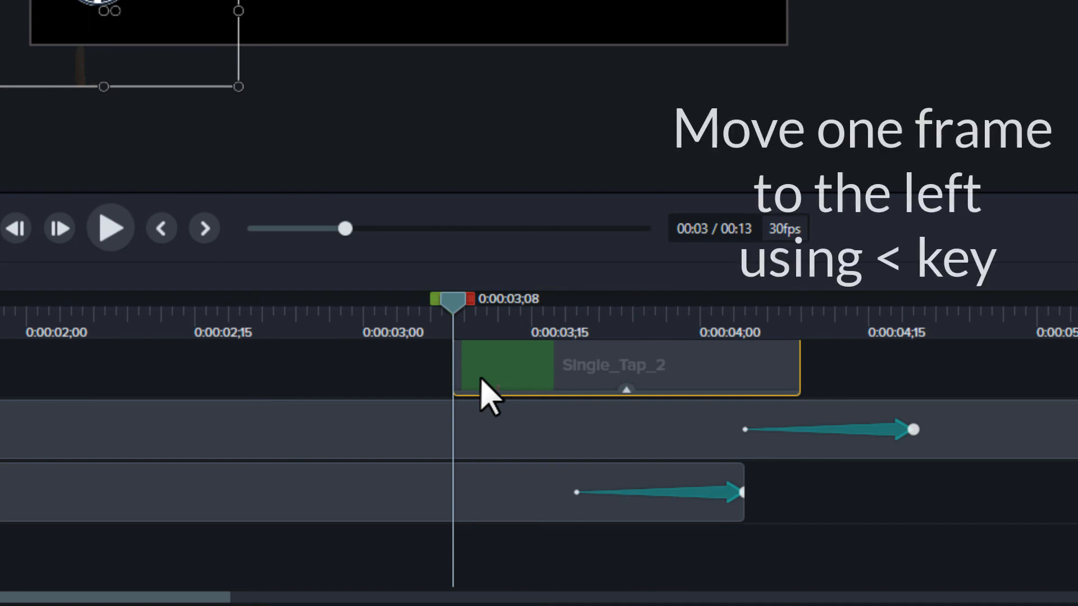
key(comma)
key(comma)
key(comma)
key(comma)
key(comma)
key(comma)
key(comma)
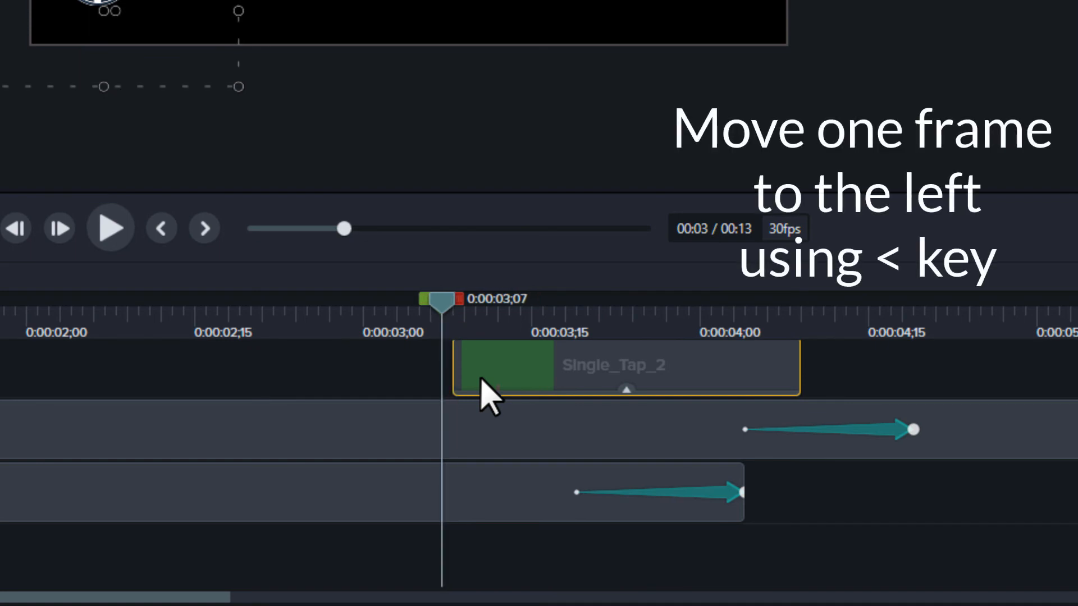
key(comma)
key(comma)
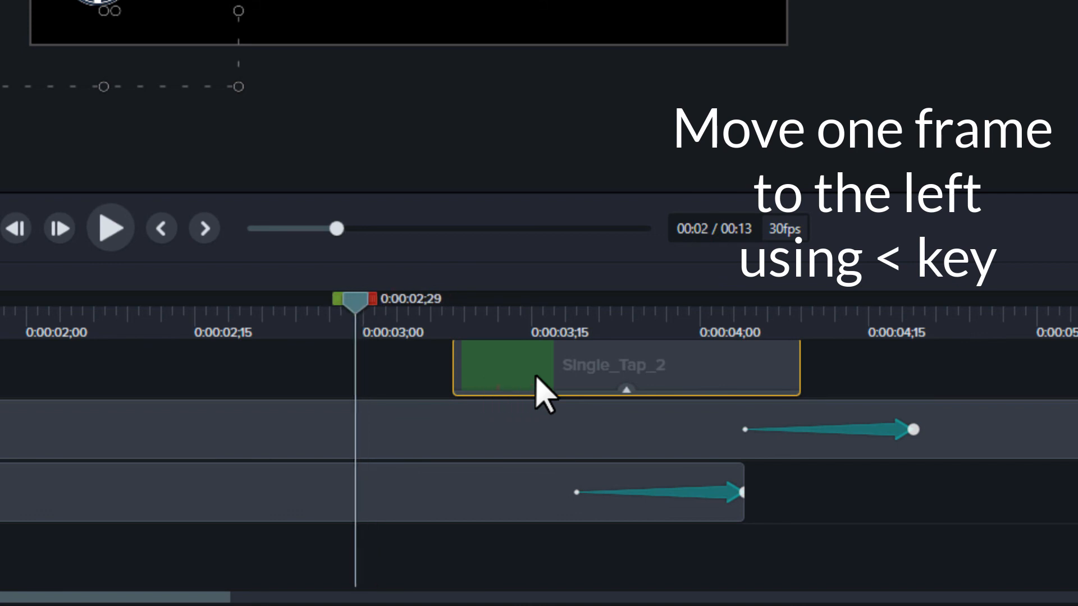
drag(642, 361, 536, 355)
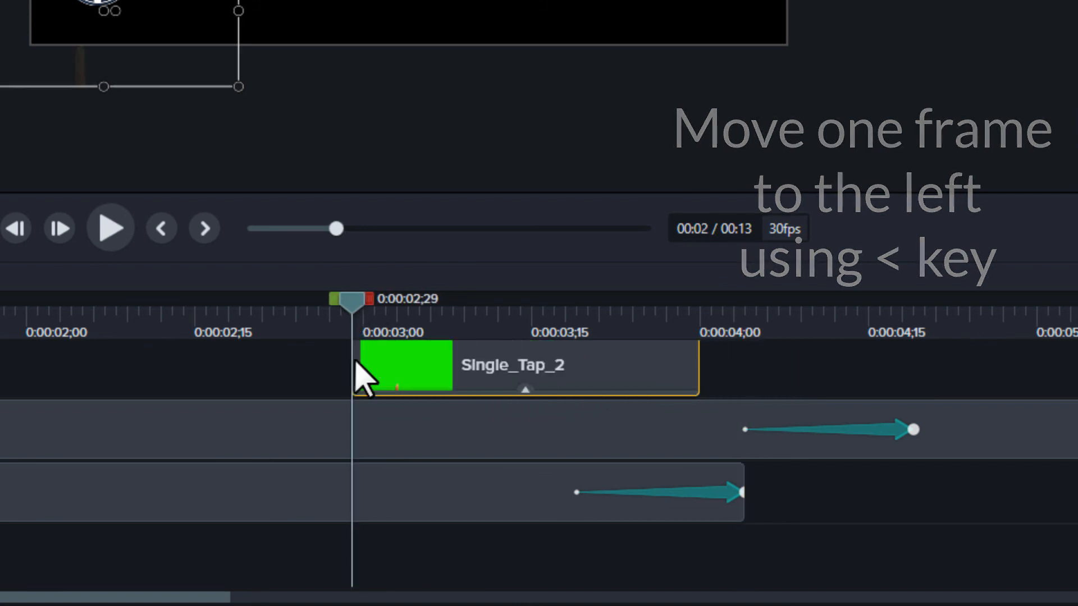
Step: Scrub through the moved second tap, then the opening tap, the logo growing and the text sliding out
drag(350, 300, 482, 299)
drag(712, 369, 56, 472)
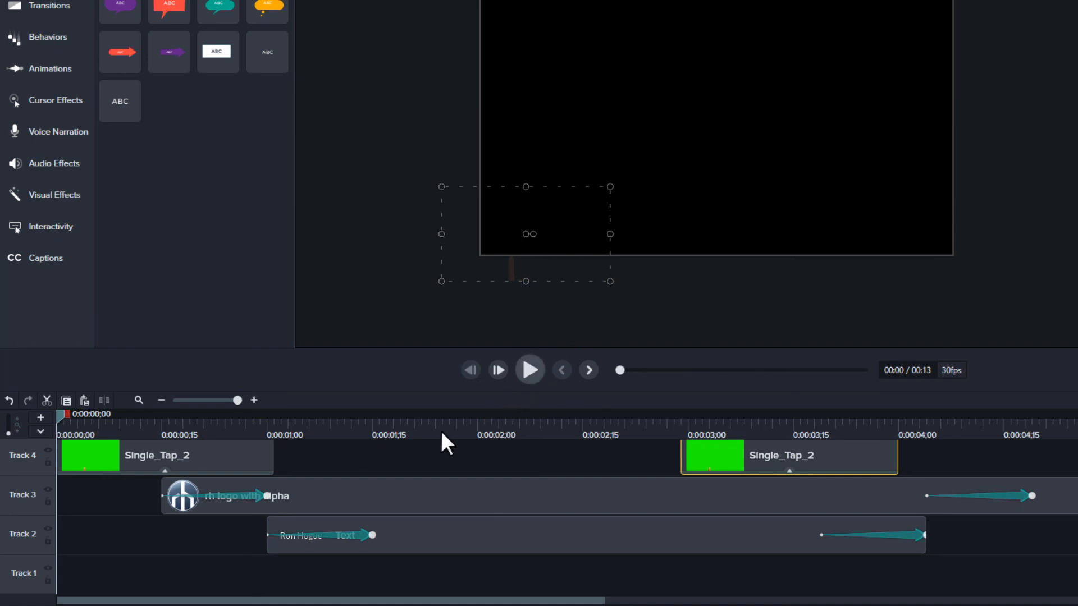
click(142, 427)
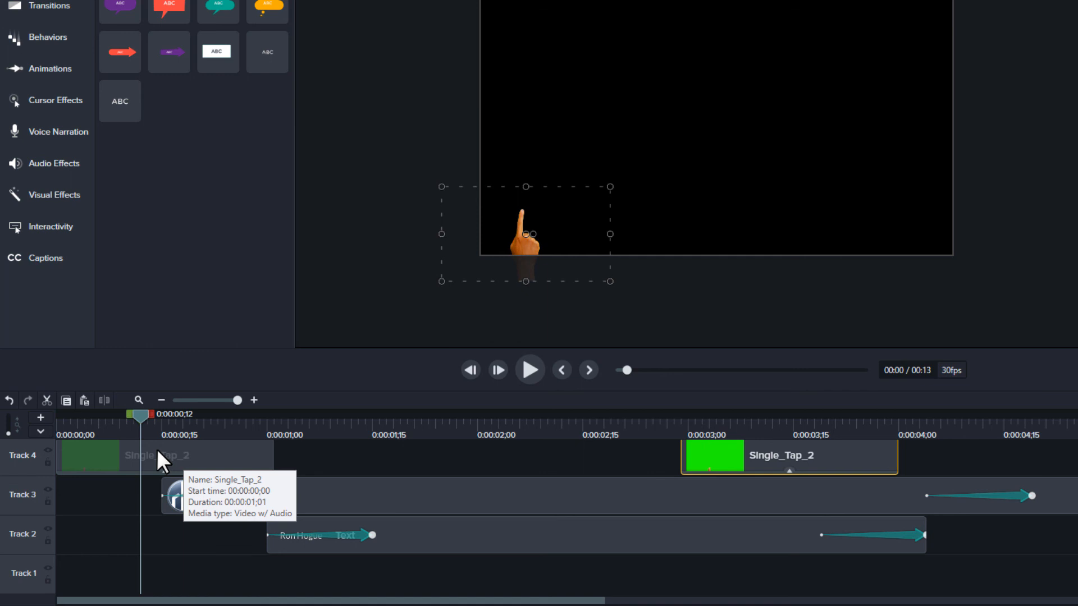
click(240, 423)
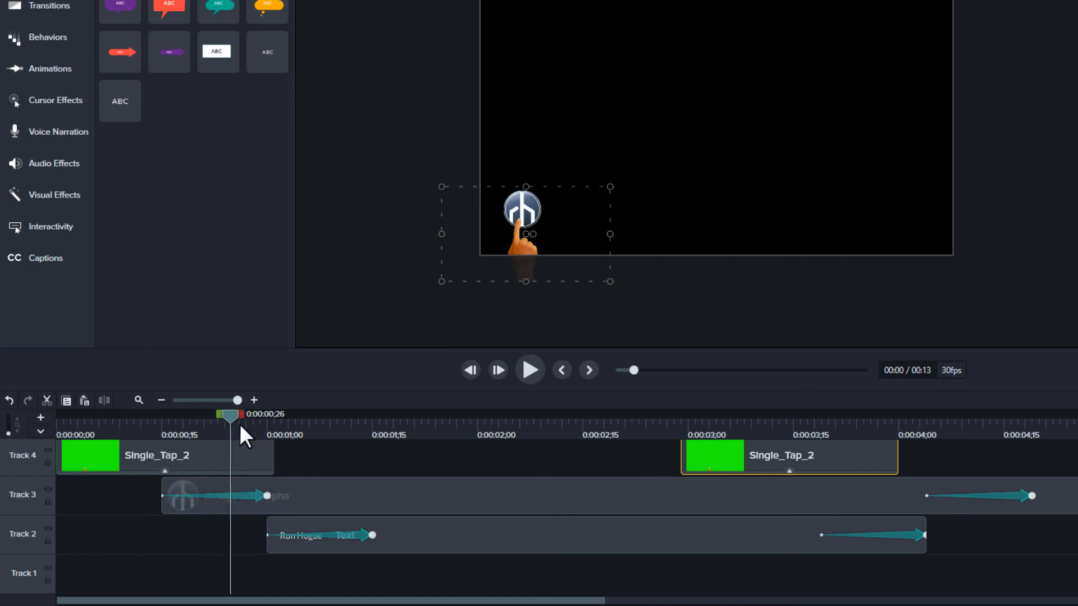
click(335, 433)
click(382, 490)
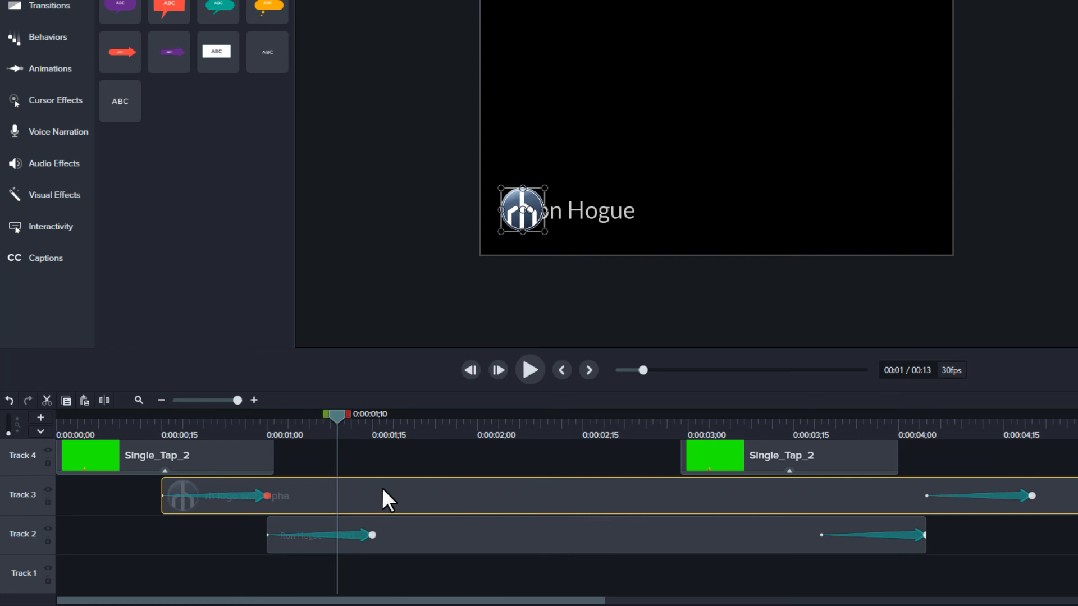
Step: Play the watermark animation from the beginning through the logo's closing animation and stop playback
click(58, 423)
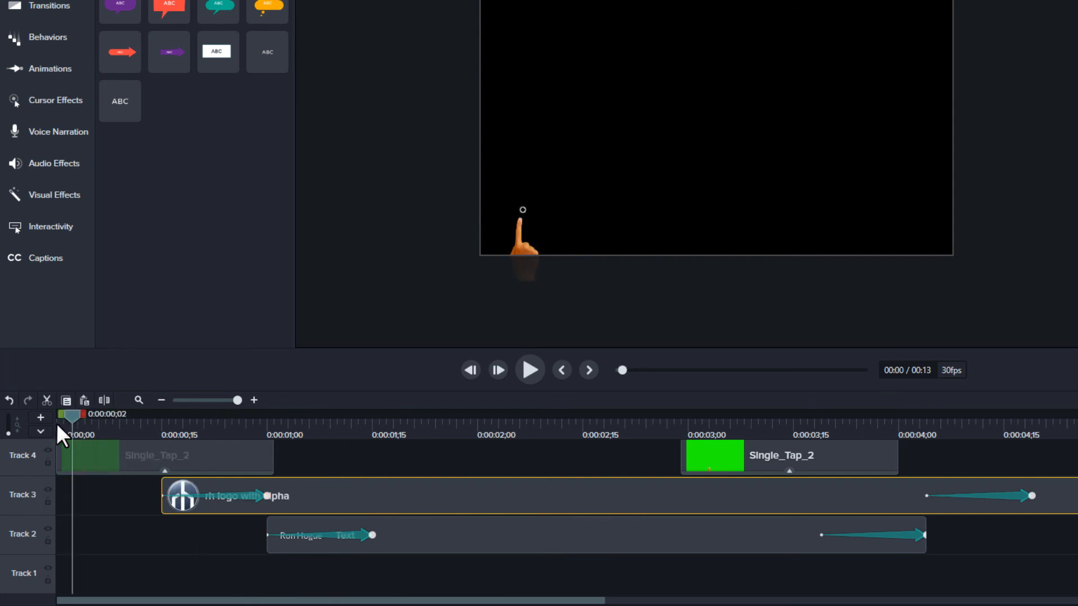
click(525, 371)
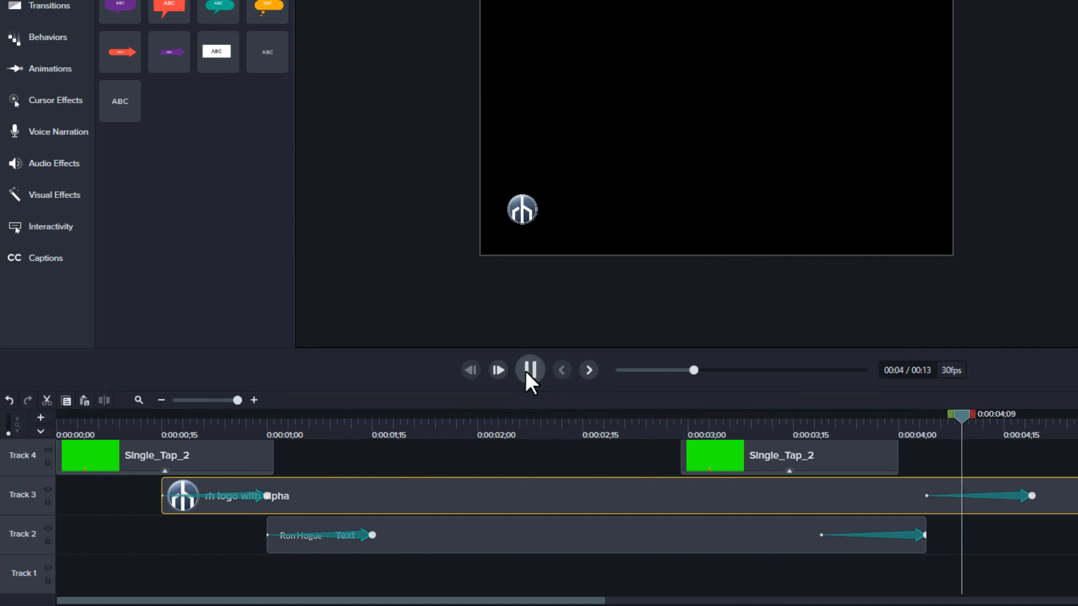
click(525, 371)
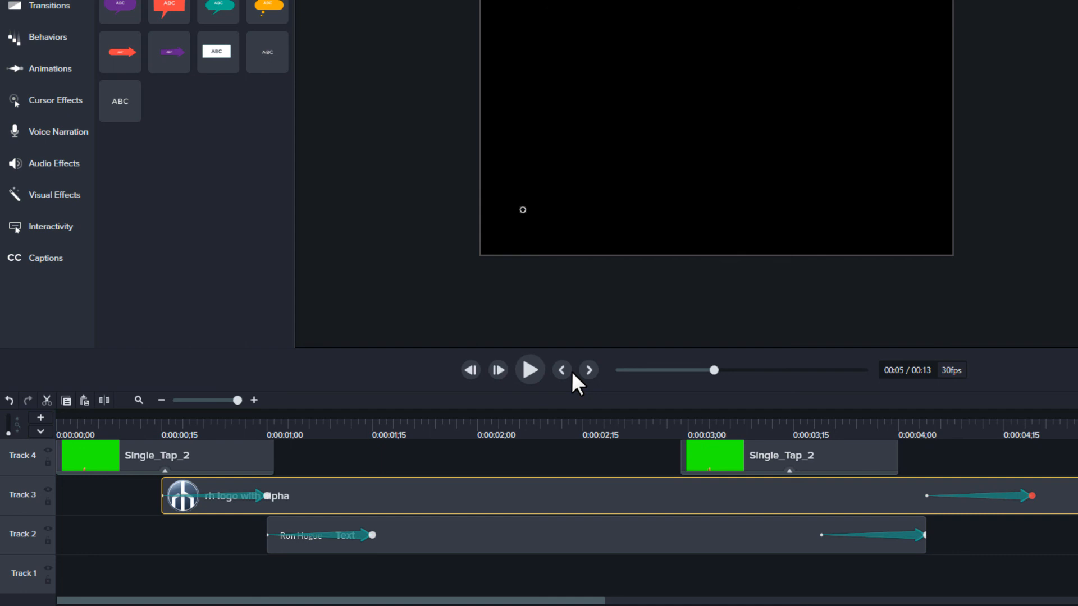
Step: Select the first Single_Tap_2 clip, view the Videezy tap footage results in the browser, and return to Camtasia
click(151, 457)
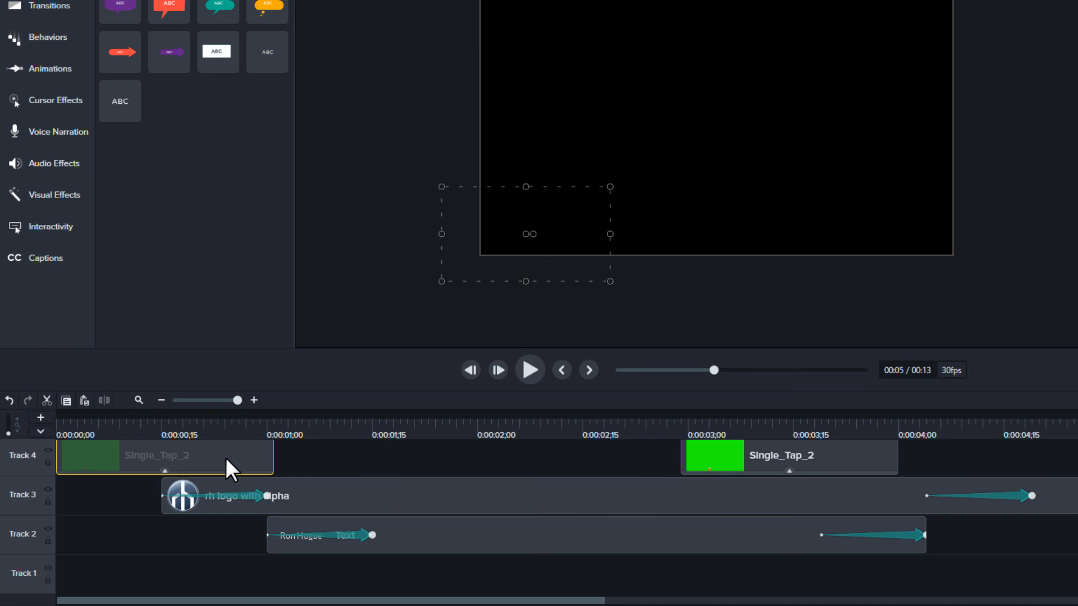
key(alt+Tab)
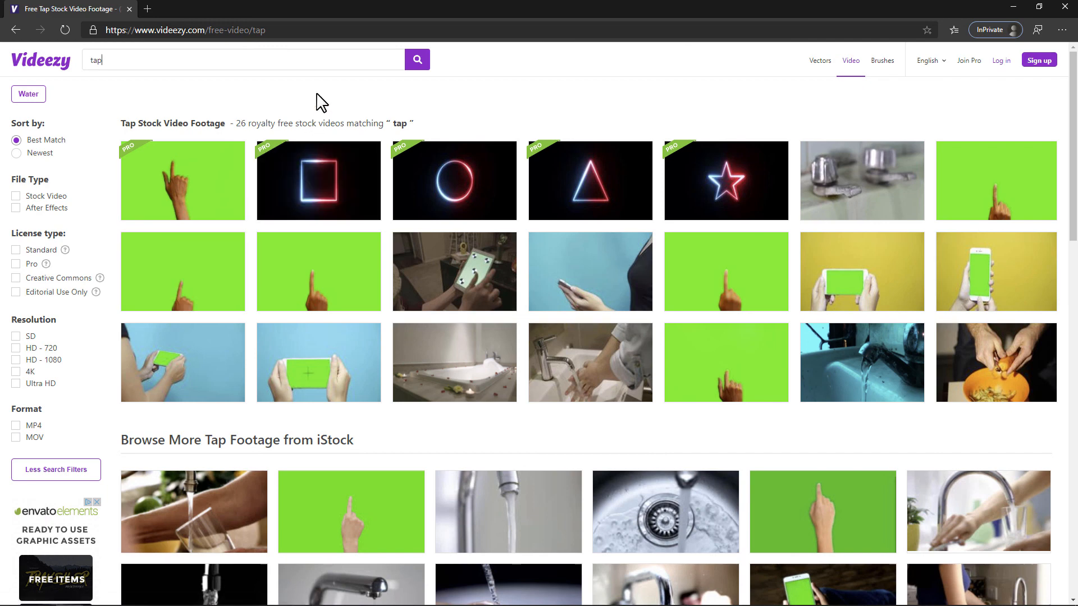
key(alt+Tab)
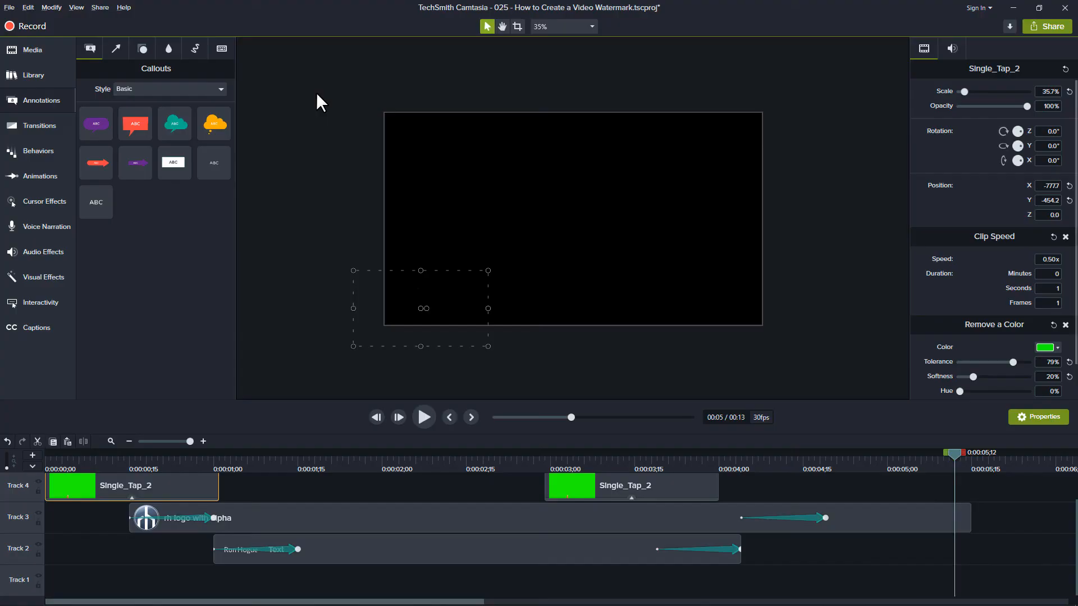